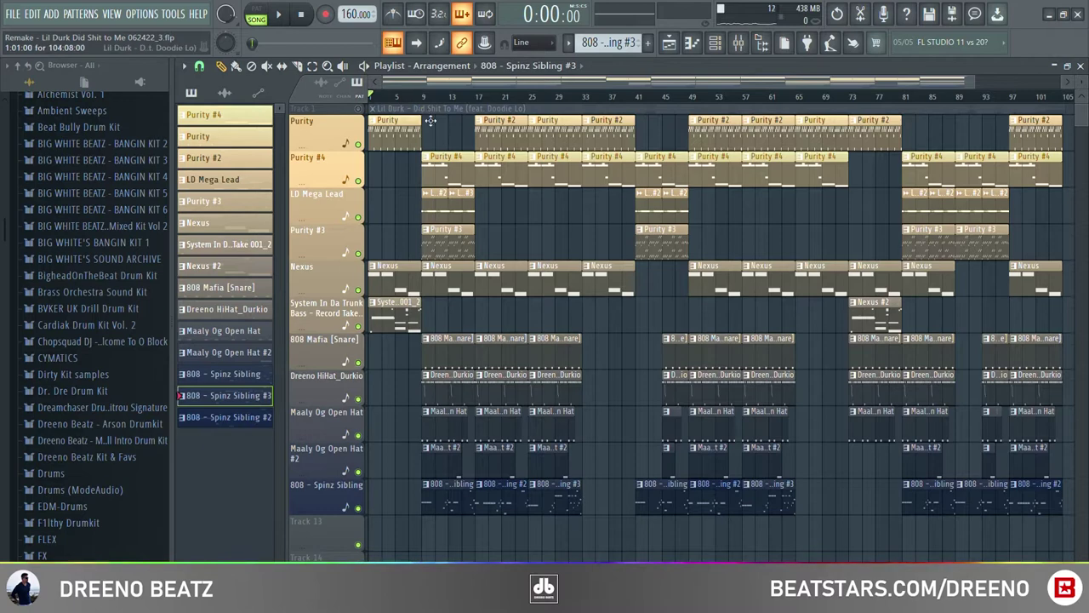
# - Inspect the Purity channel's instrument patch and play the pattern's notes in the piano roll
pyautogui.moveTo(340, 136); pyautogui.dragTo(341, 502)
pyautogui.hotkey('ctrl', 'd')
pyautogui.click(396, 128)
pyautogui.click(713, 44)
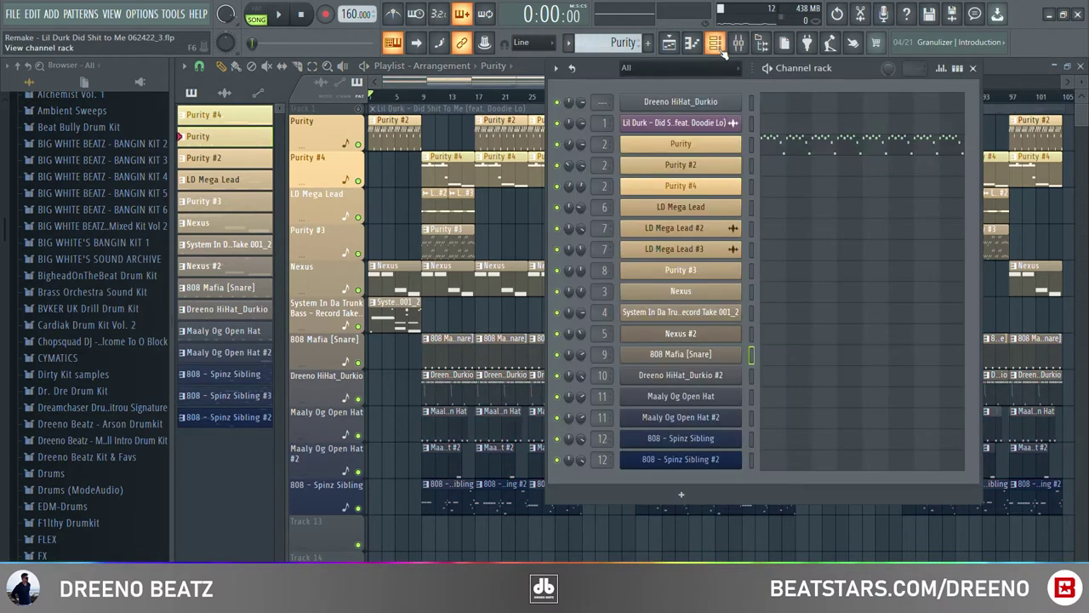
pyautogui.click(681, 145)
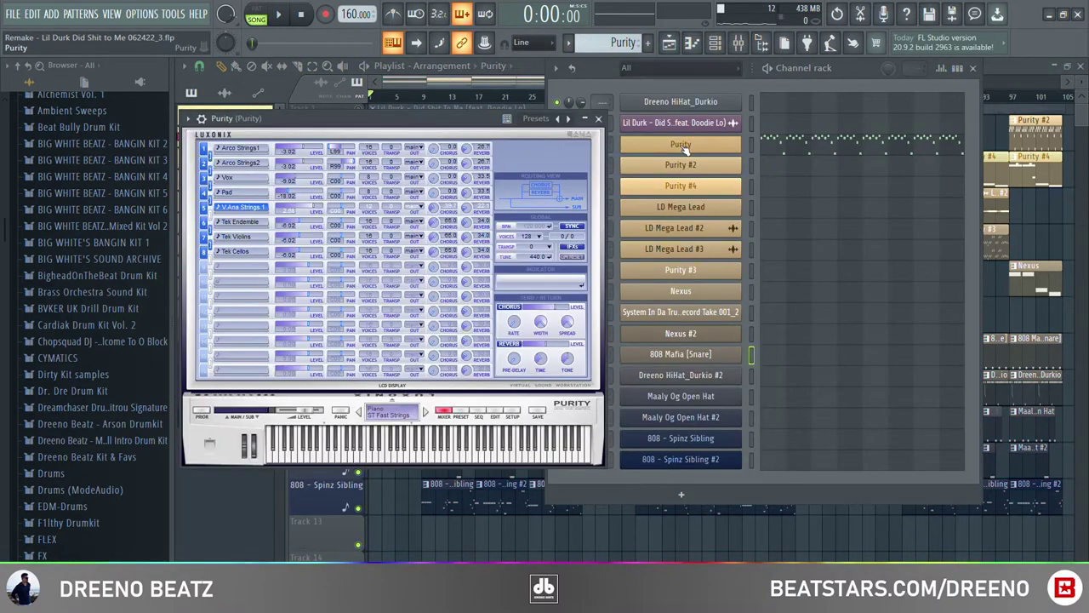
pyautogui.click(599, 119)
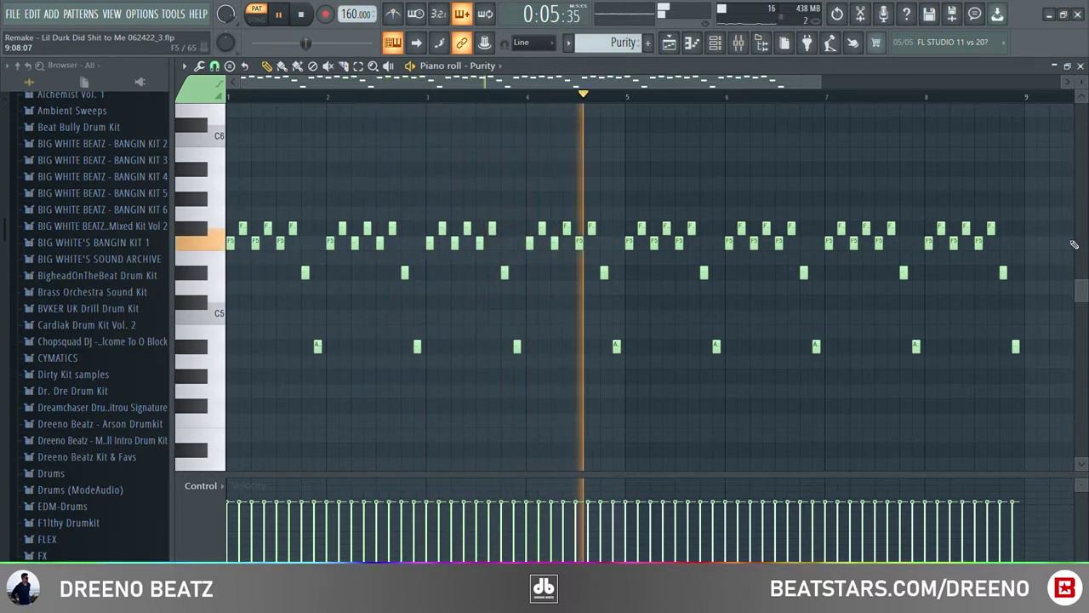
pyautogui.press('space')
# - Review the Fruity Reeverb 2, Wider and Fruity parametric EQ 2 settings on the Purity mixer track
pyautogui.press('F9')
pyautogui.click(944, 206)
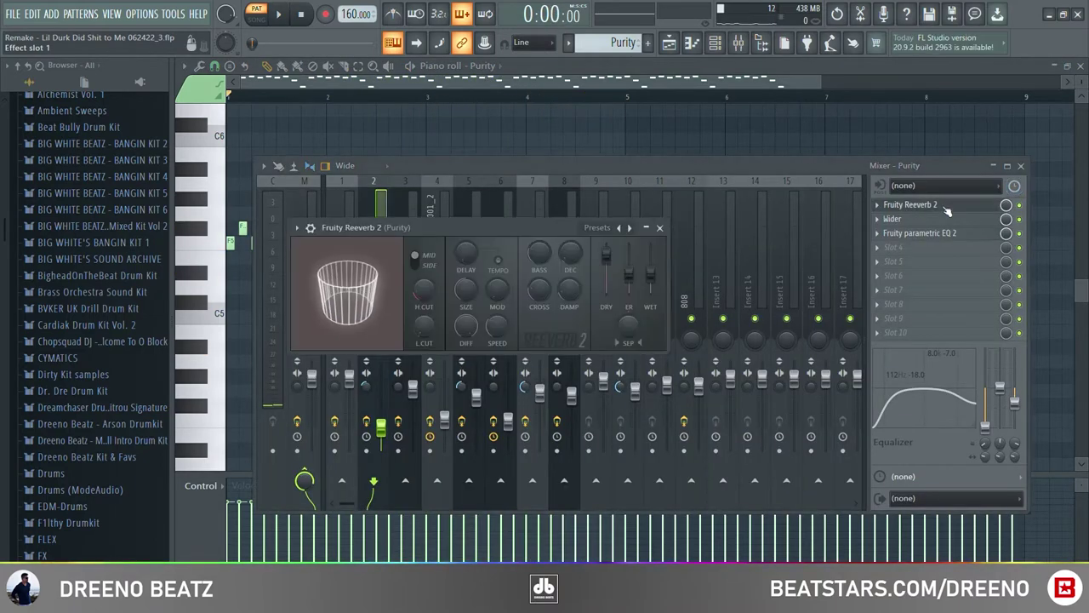
pyautogui.click(928, 220)
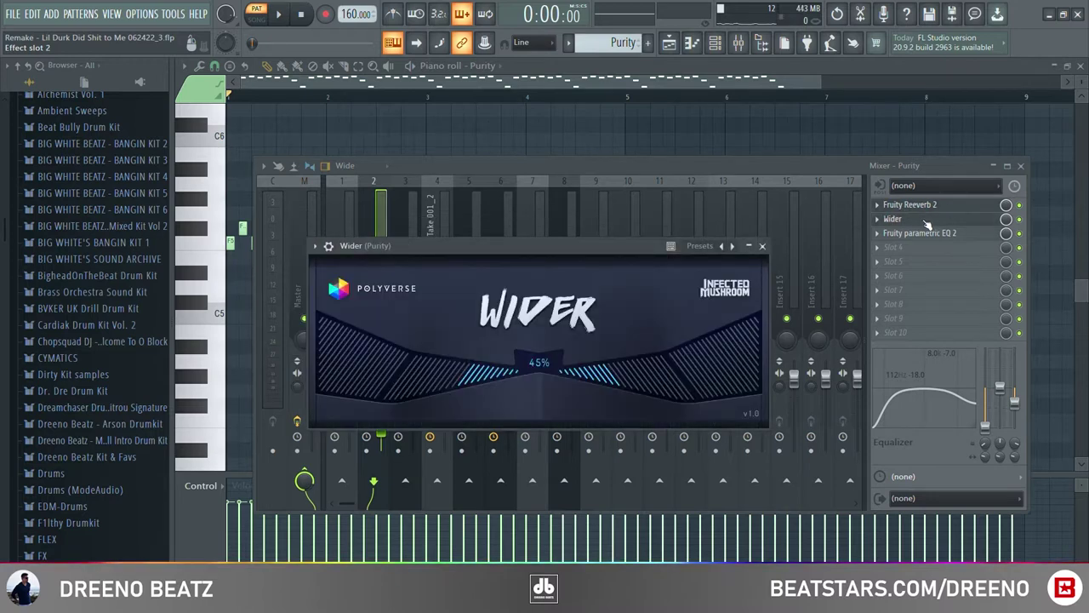
pyautogui.click(925, 234)
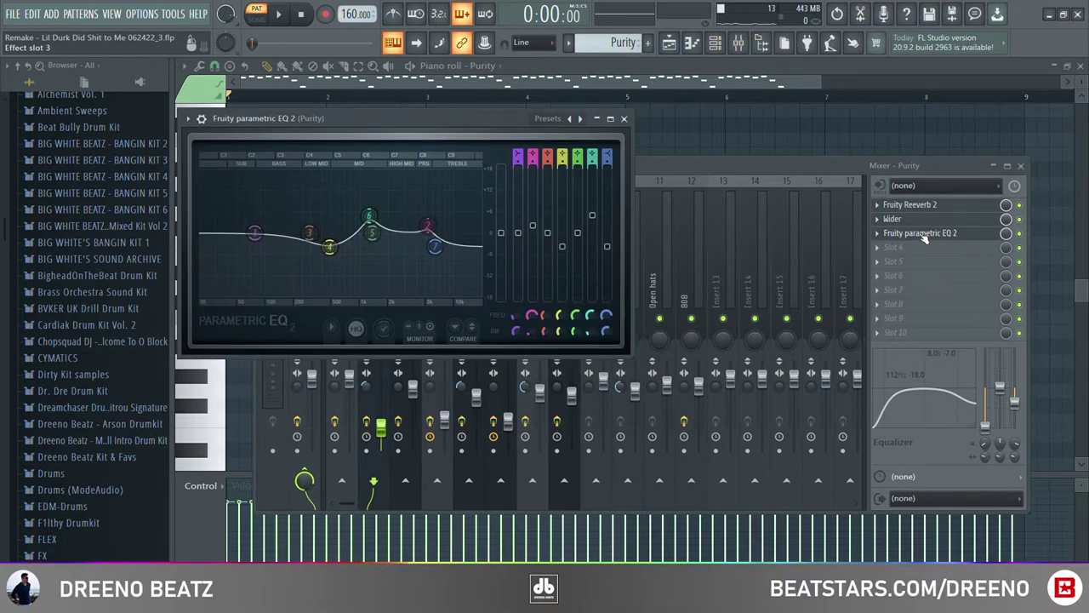
pyautogui.press('F5')
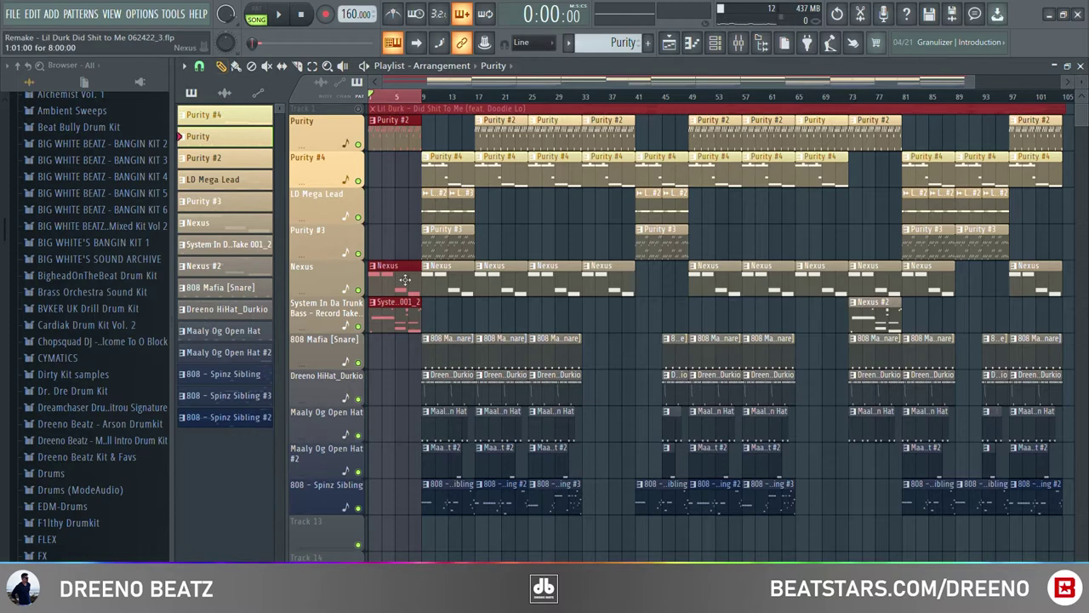
# - Check the Nexus channel's preset and play its pattern in the piano roll
pyautogui.click(715, 46)
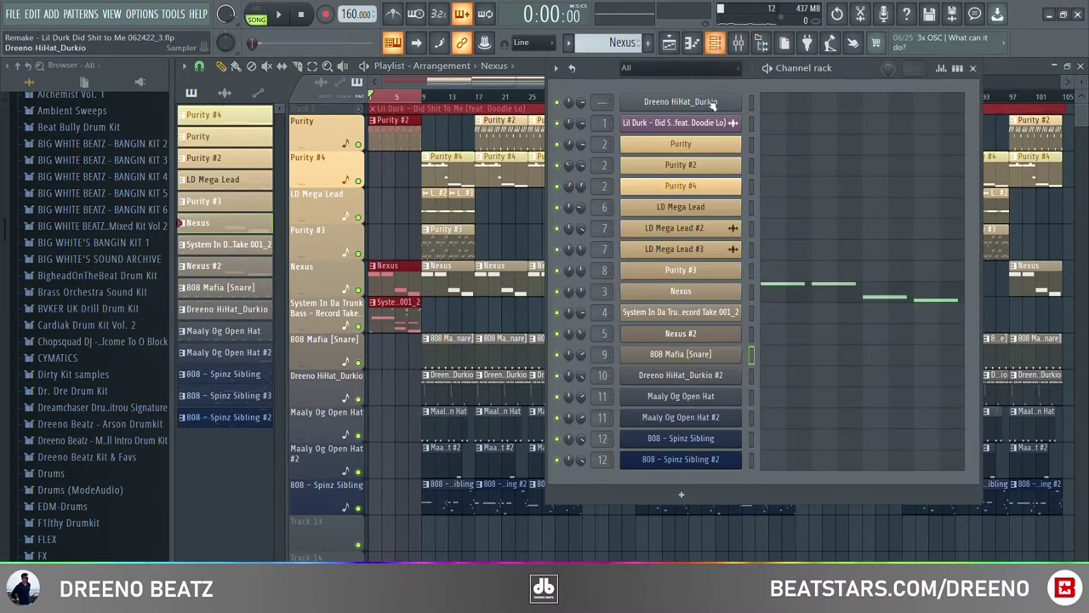
pyautogui.click(679, 291)
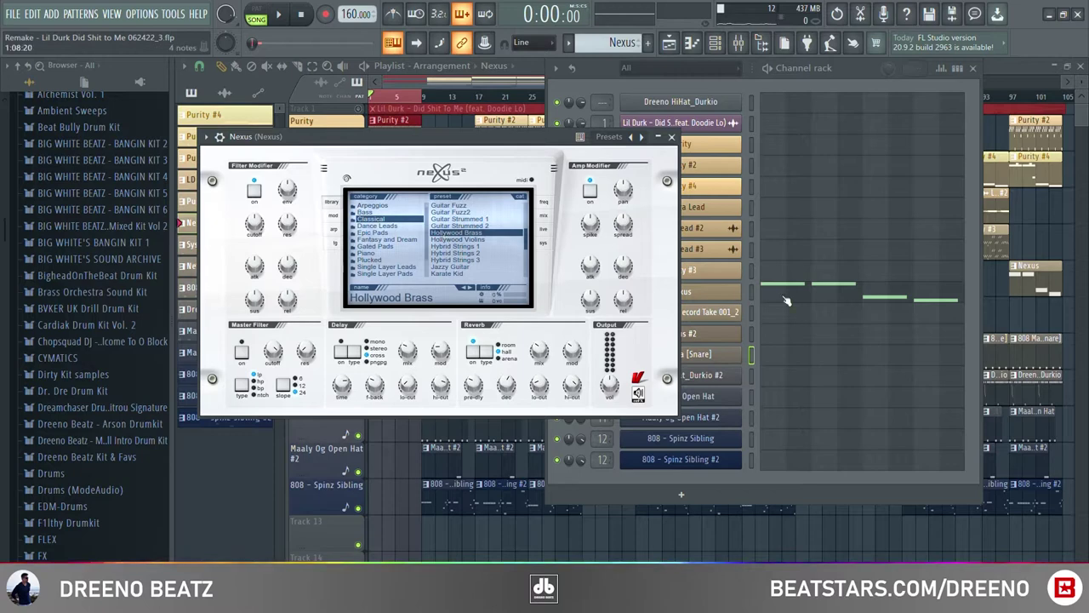
pyautogui.click(752, 300)
pyautogui.press('space')
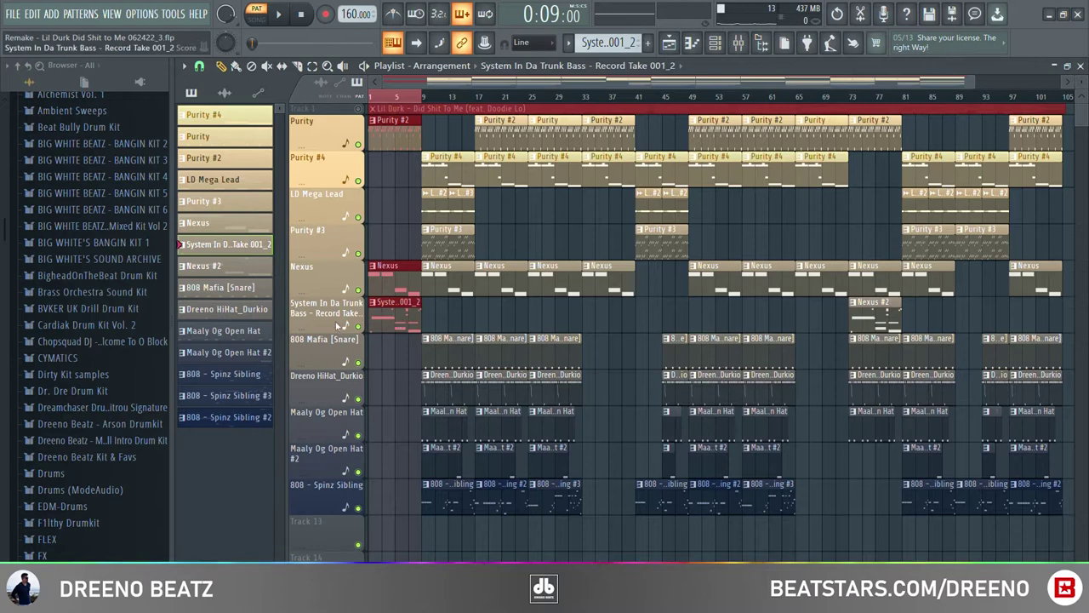
# - Examine the instrument presets of the System In Da Trunk Bass and Nexus #2 channels
pyautogui.click(336, 324)
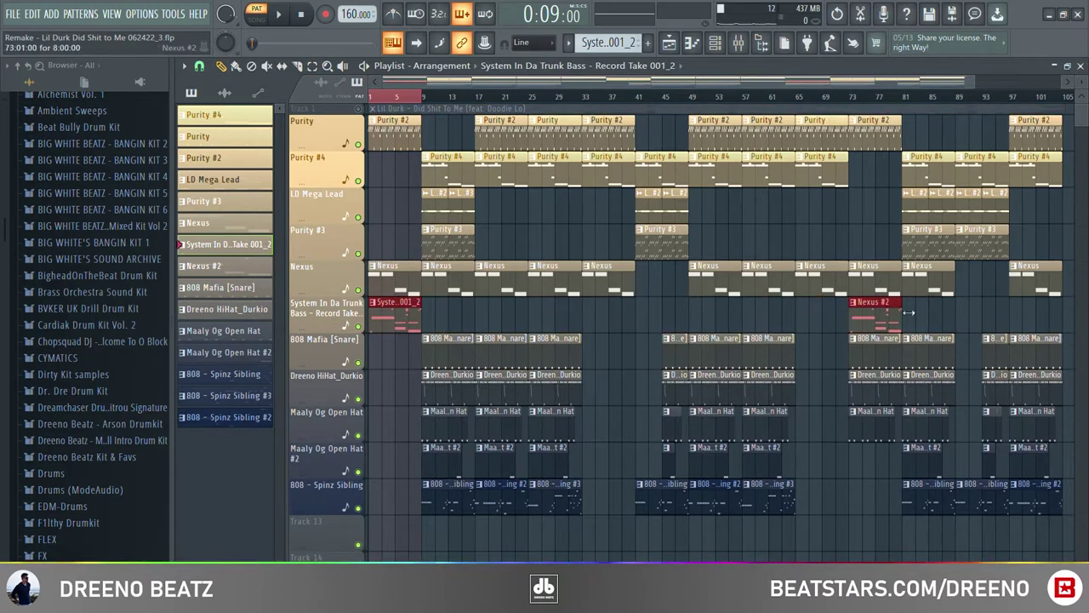
pyautogui.press('F6')
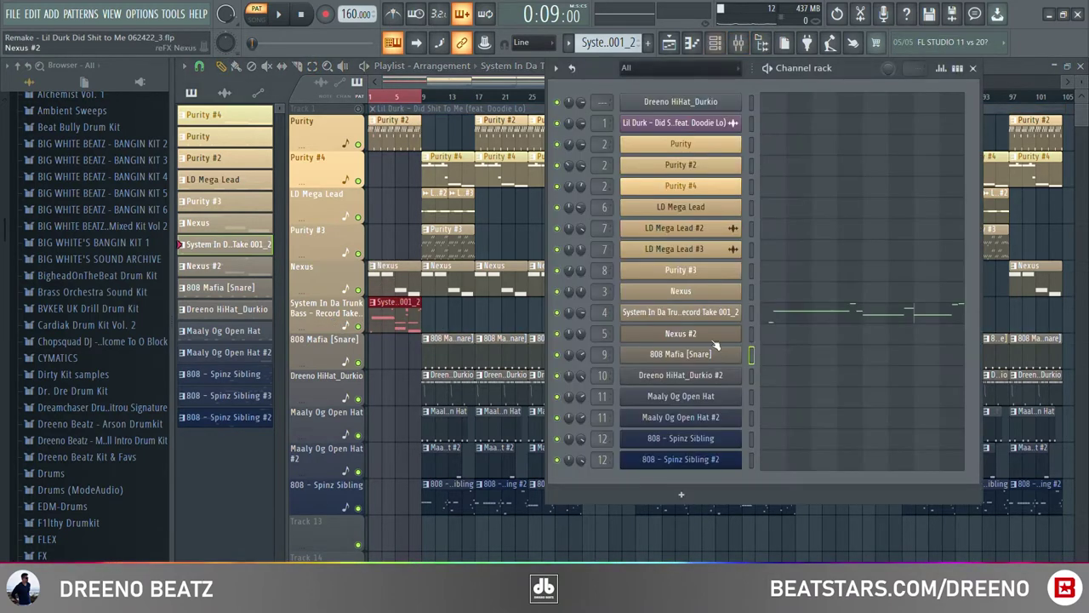
pyautogui.click(680, 313)
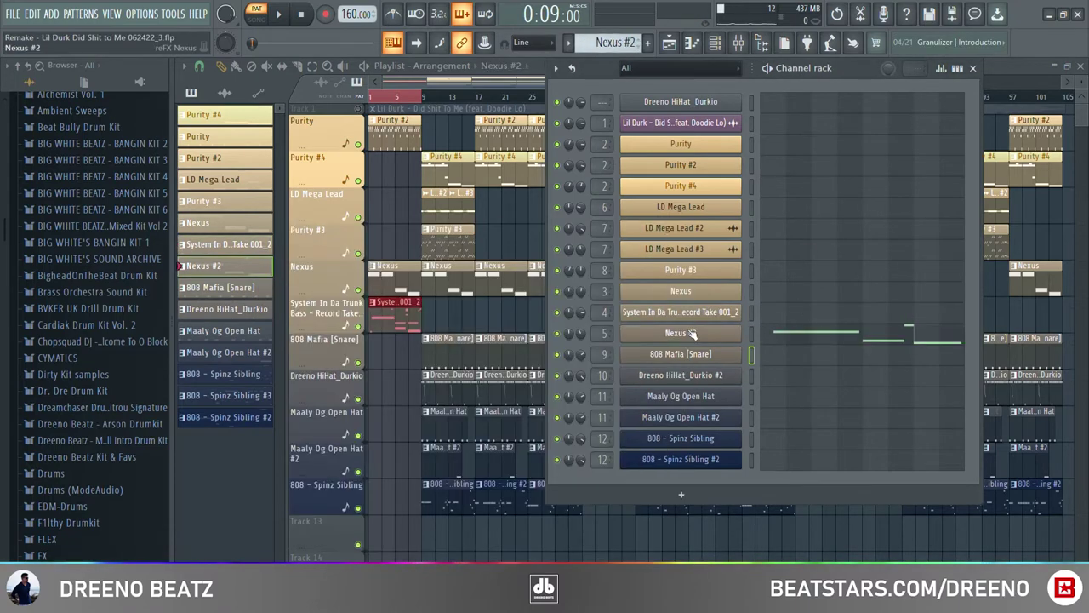
pyautogui.click(691, 333)
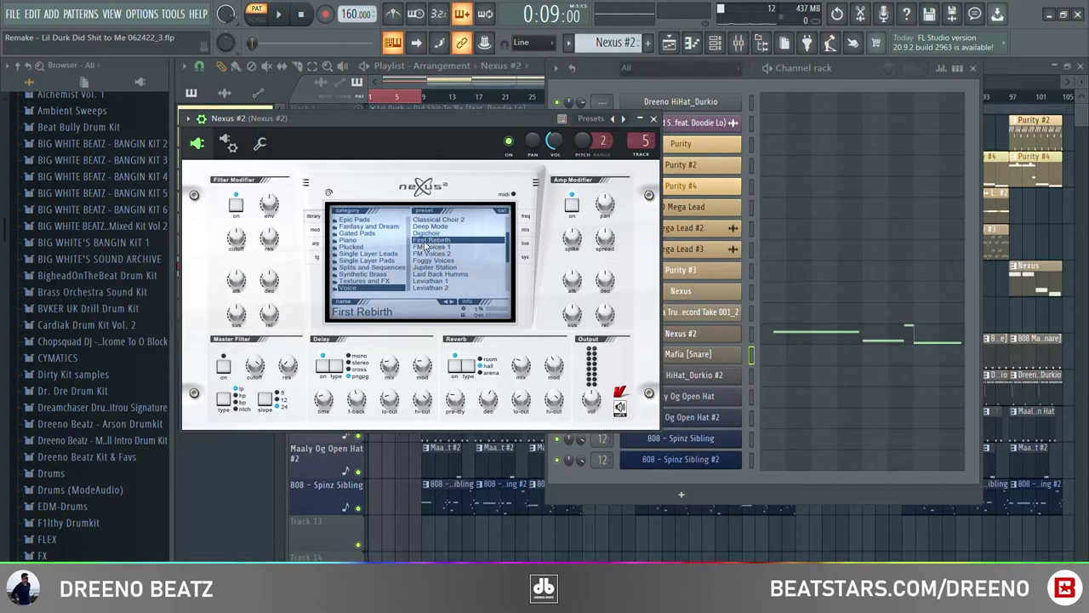
pyautogui.click(653, 119)
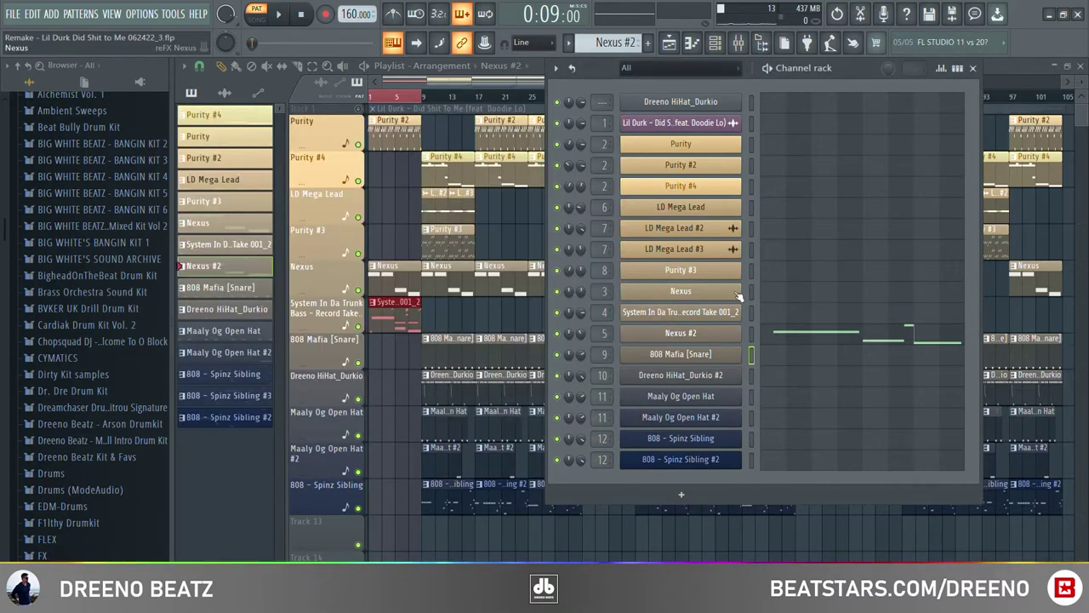
# - Show the System In Da Trunk Bass pattern in the piano roll and play it back
pyautogui.press('Left')
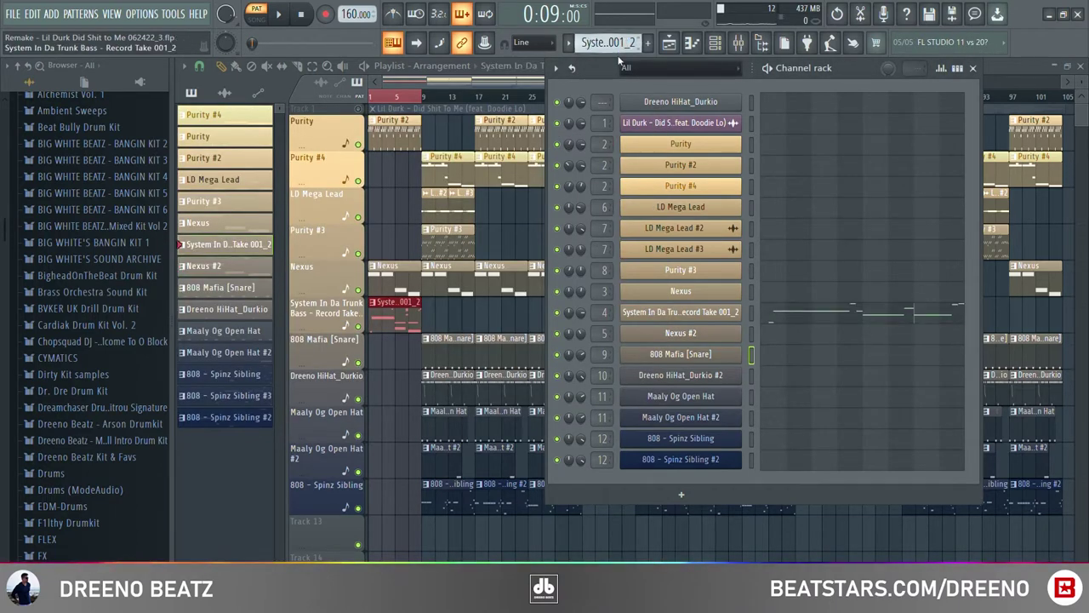
pyautogui.click(837, 306)
pyautogui.hotkey('shift', '2')
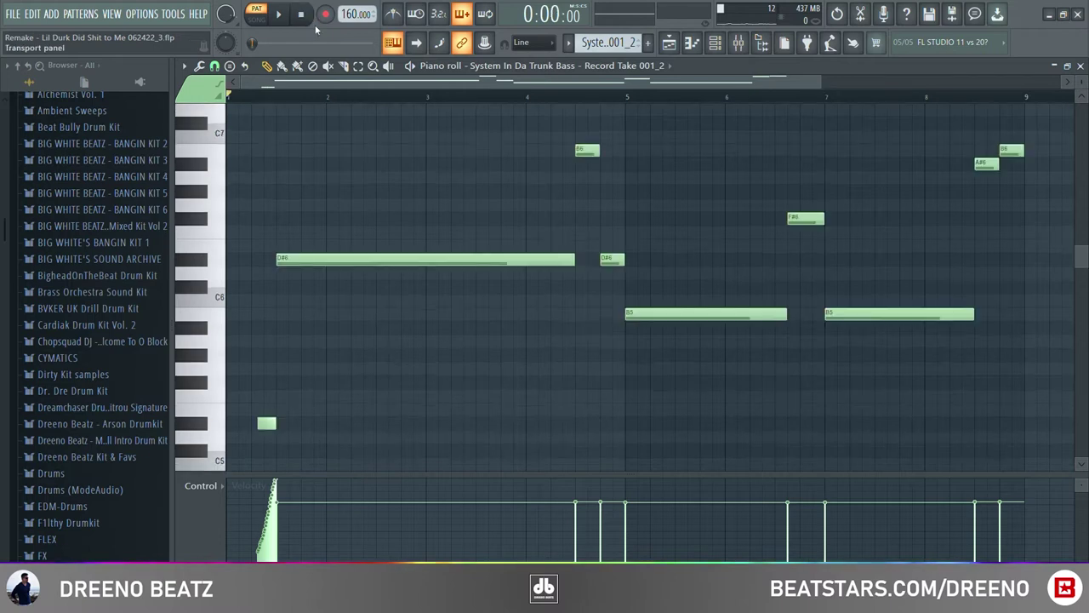
pyautogui.press('space')
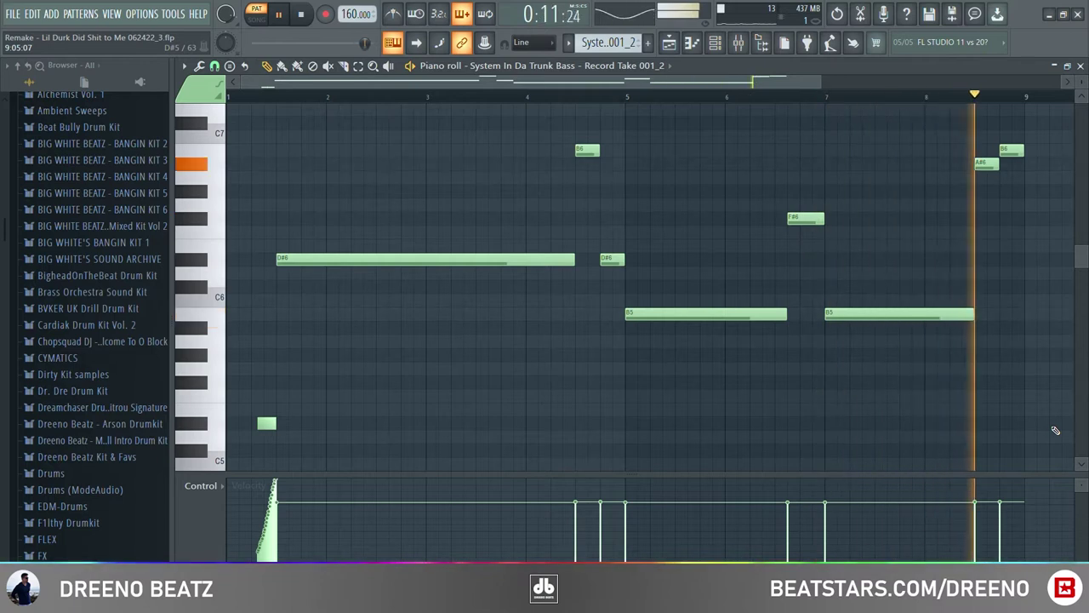
pyautogui.press('space')
# - Select the run of rapid D#5 notes at the start of the bass pattern and play that passage
pyautogui.scroll(5, 252, 407)
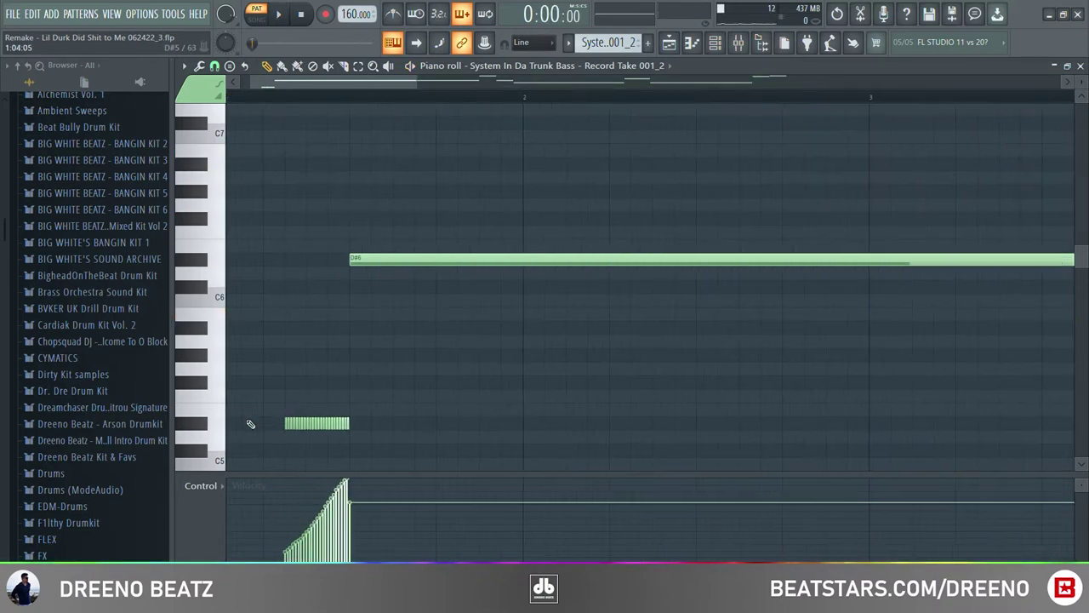
pyautogui.moveTo(251, 389); pyautogui.dragTo(409, 458)
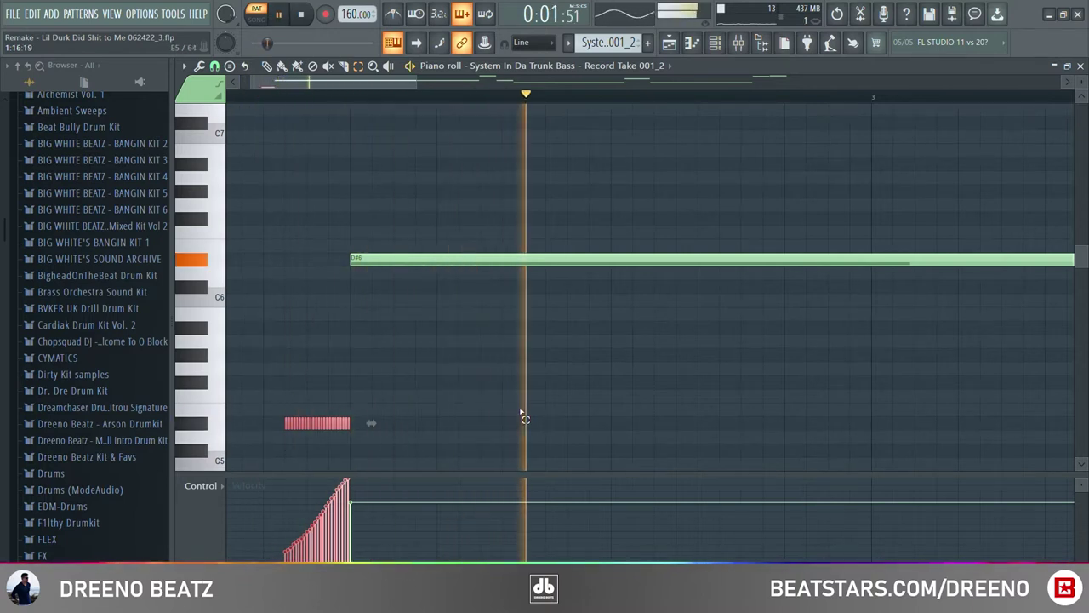
pyautogui.press('space')
pyautogui.scroll(4, 272, 450)
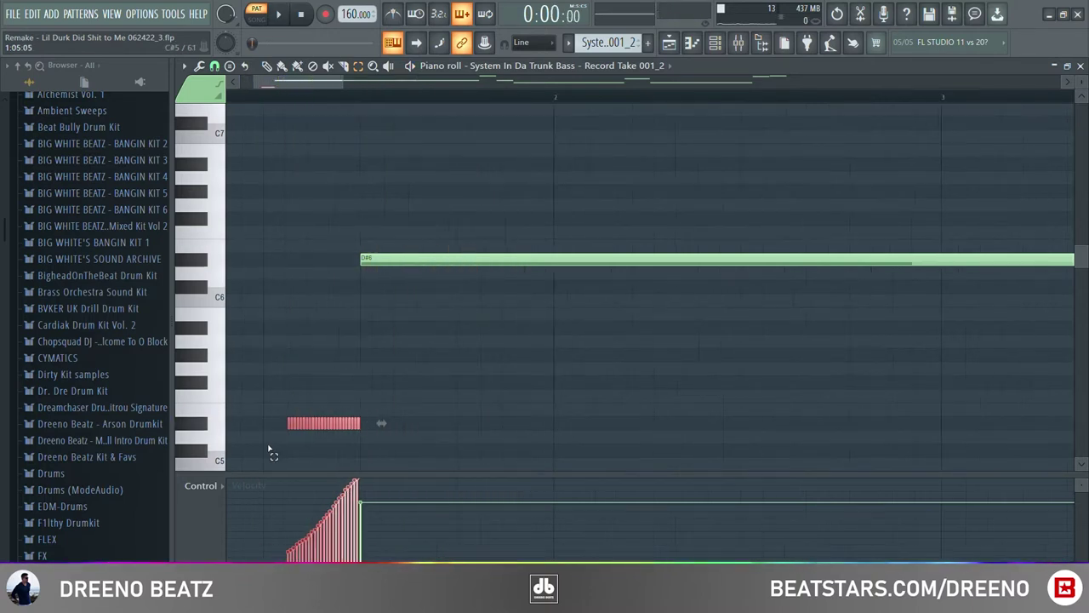
pyautogui.scroll(-8, 539, 473)
pyautogui.press('space')
pyautogui.press('space')
pyautogui.press('F5')
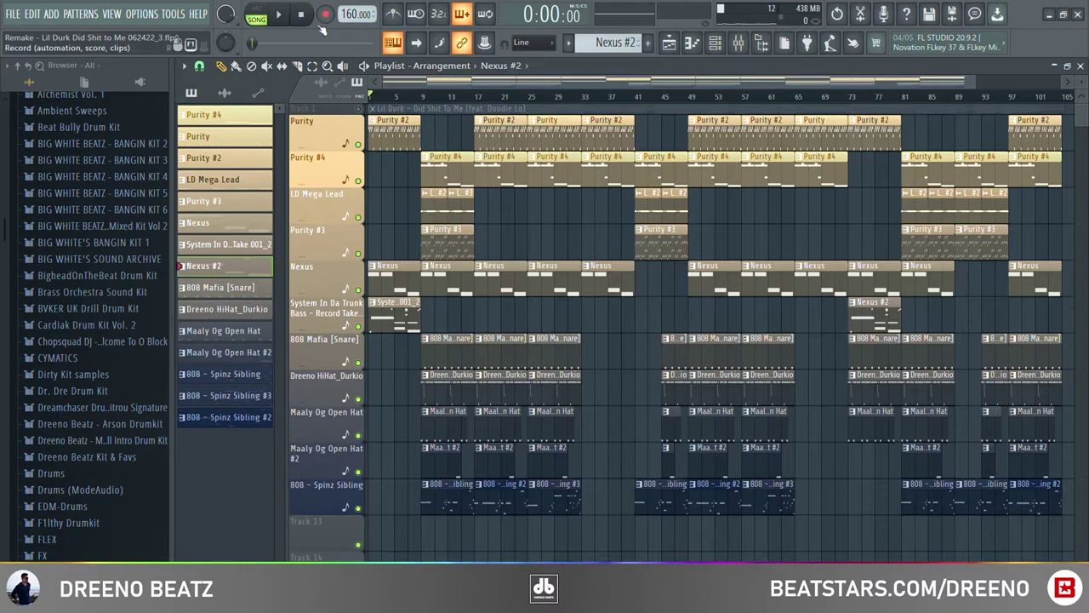
# - Play the song arrangement from the beginning and follow the opening bars in the playlist
pyautogui.press('space')
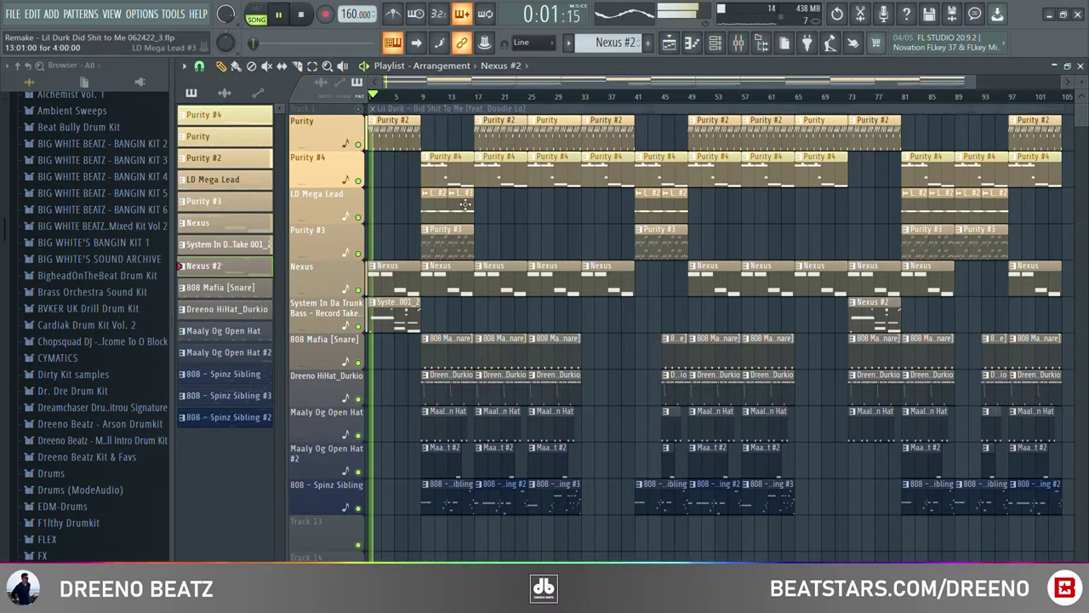
pyautogui.scroll(4, 361, 299)
pyautogui.scroll(2, 362, 298)
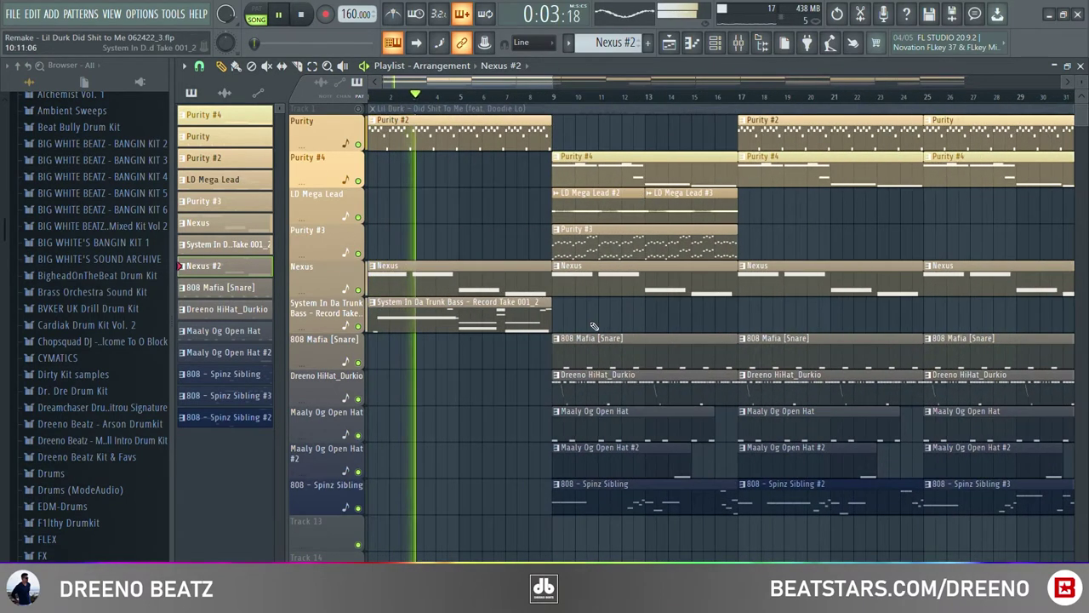
pyautogui.scroll(2, 522, 386)
pyautogui.scroll(1, 571, 401)
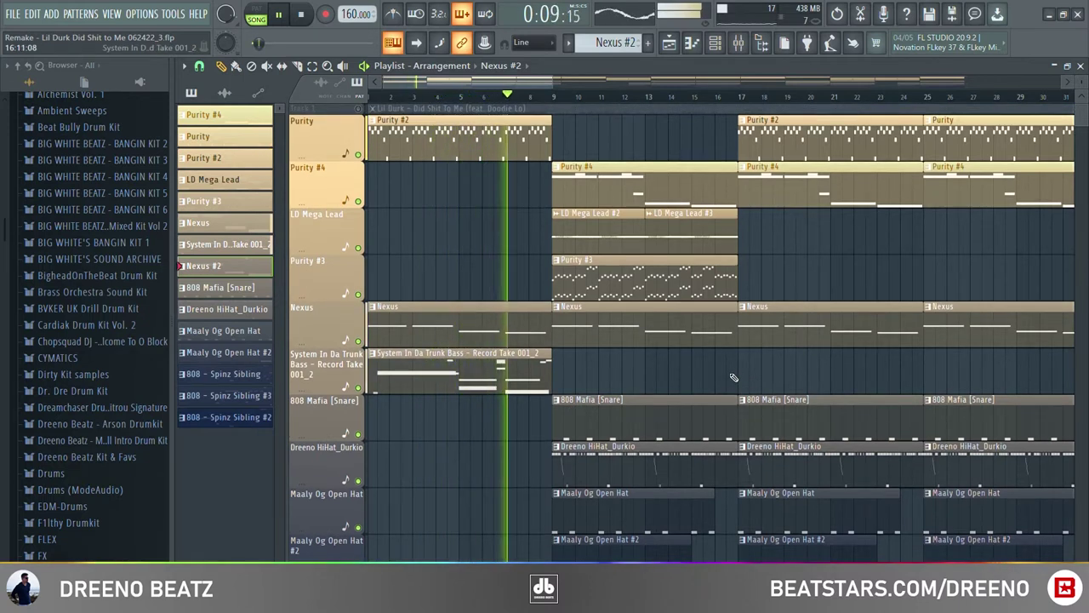
pyautogui.scroll(-3, 733, 377)
pyautogui.scroll(-1, 733, 377)
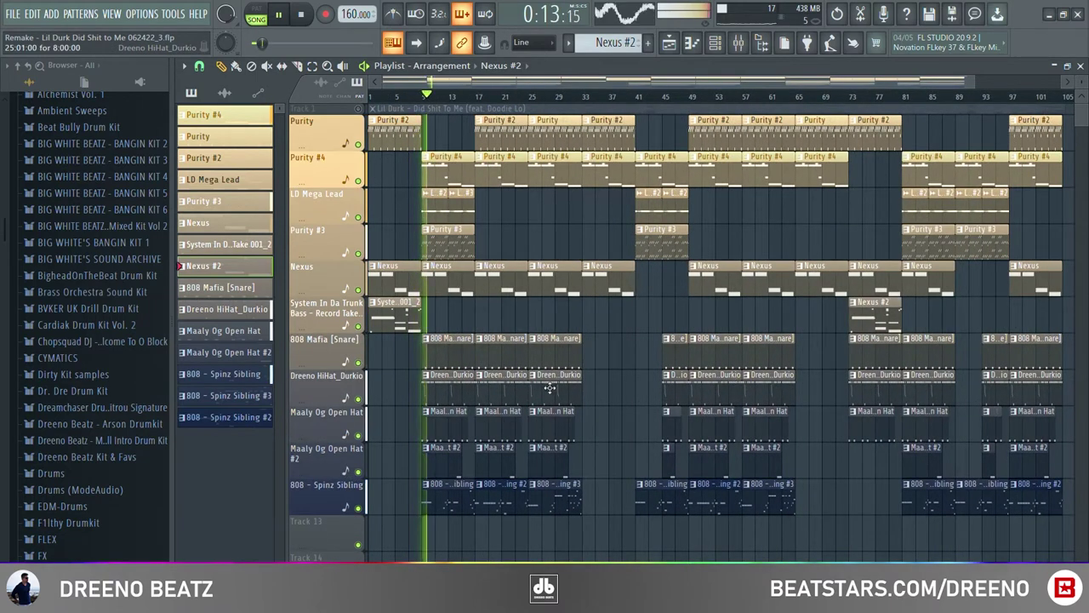
# - Mark bars 9 to 17 as the playlist's time selection, leaving no clips selected
pyautogui.scroll(2, 599, 336)
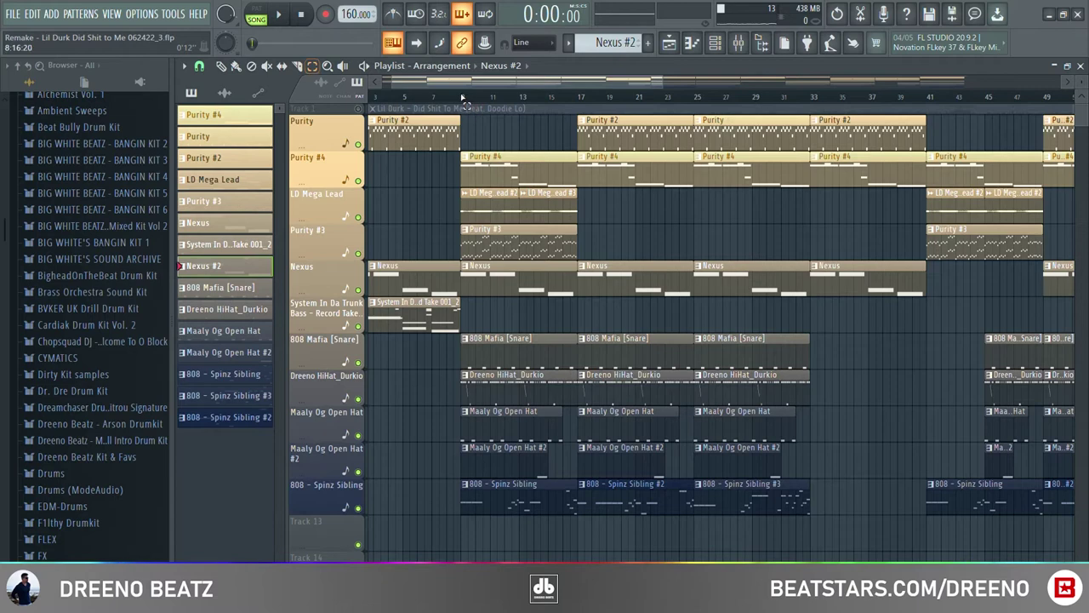
pyautogui.moveTo(461, 95); pyautogui.dragTo(579, 98)
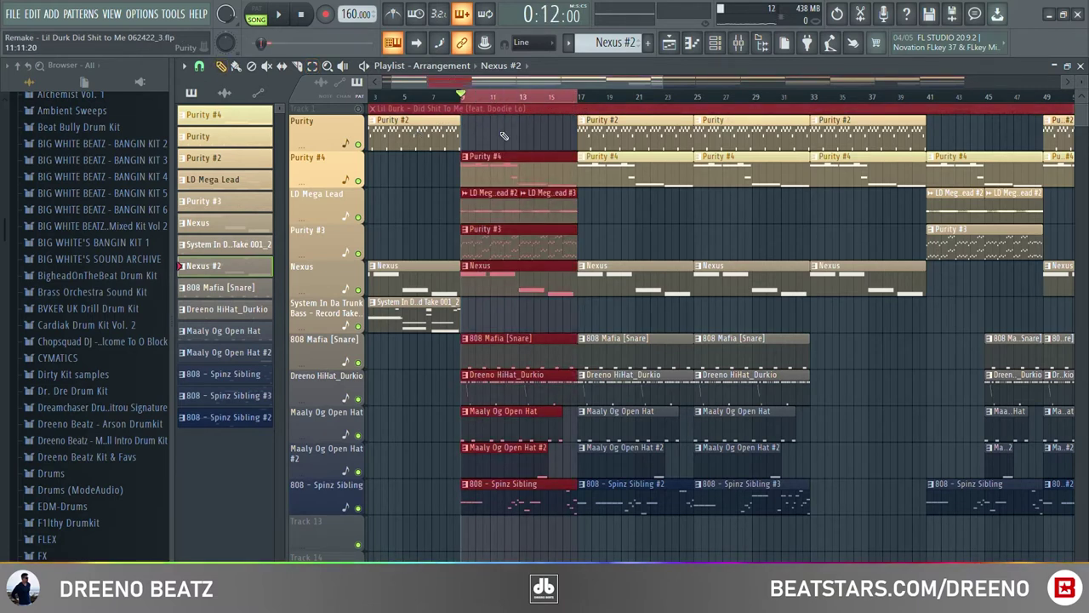
pyautogui.moveTo(477, 129); pyautogui.dragTo(513, 144)
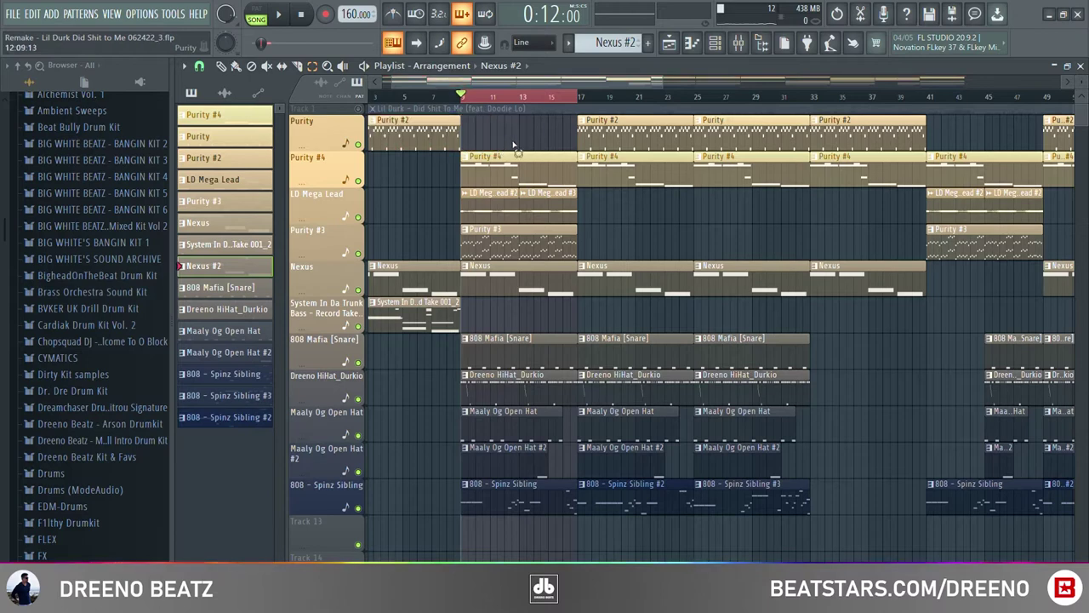
# - Inspect the Purity #4 channel's instrument patch and play its pattern in the piano roll
pyautogui.click(717, 43)
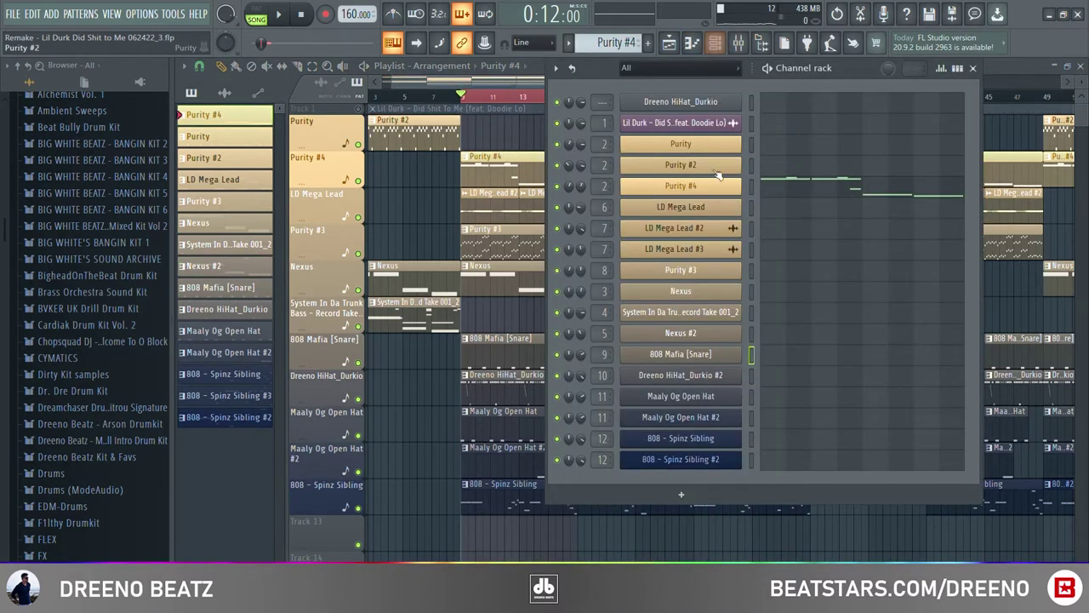
pyautogui.click(695, 192)
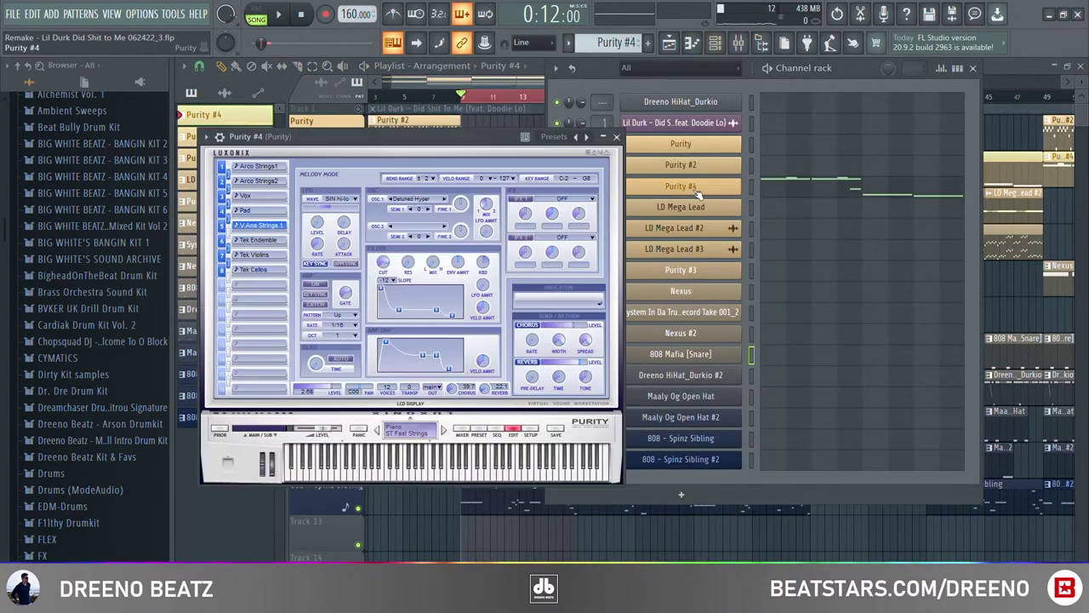
pyautogui.click(618, 137)
pyautogui.click(792, 191)
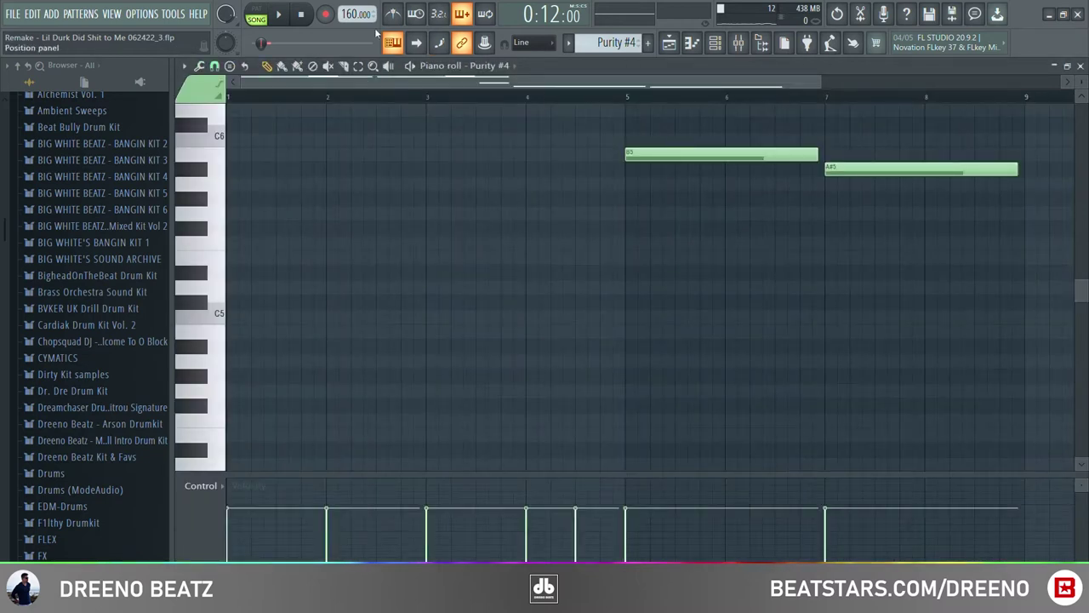
pyautogui.press('space')
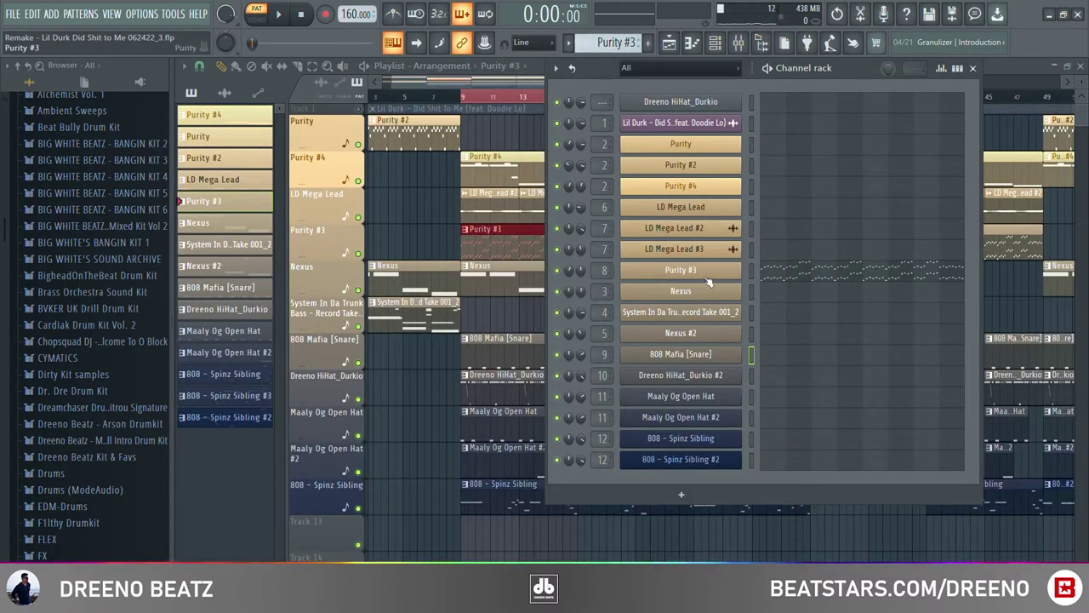
# - Check the Purity #3 channel's string patch and play its pattern in the piano roll
pyautogui.click(702, 273)
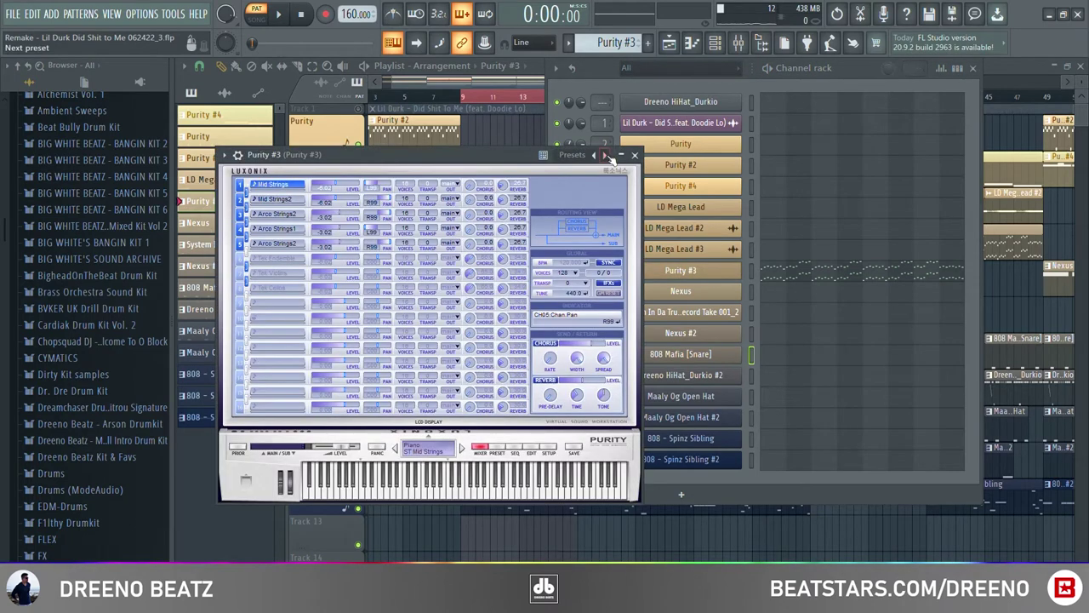
pyautogui.click(634, 156)
pyautogui.press('F7')
pyautogui.press('space')
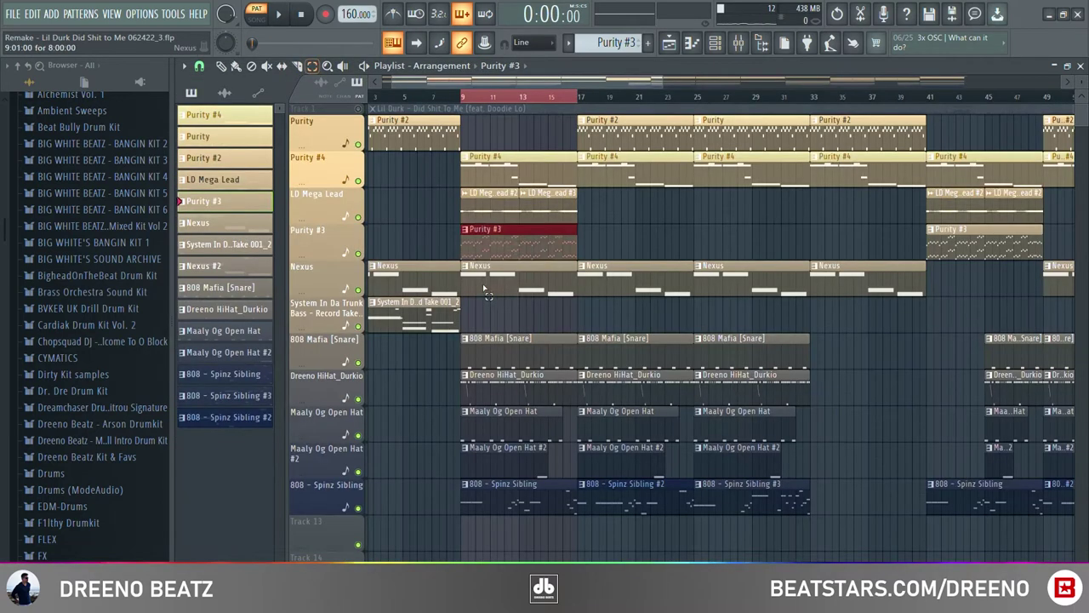
# - Stop playback and select the row of Nexus clips in the playlist to show where they sit in the arrangement
pyautogui.press('space')
pyautogui.press('F5')
pyautogui.moveTo(530, 283); pyautogui.dragTo(530, 284)
pyautogui.moveTo(419, 281); pyautogui.dragTo(909, 290)
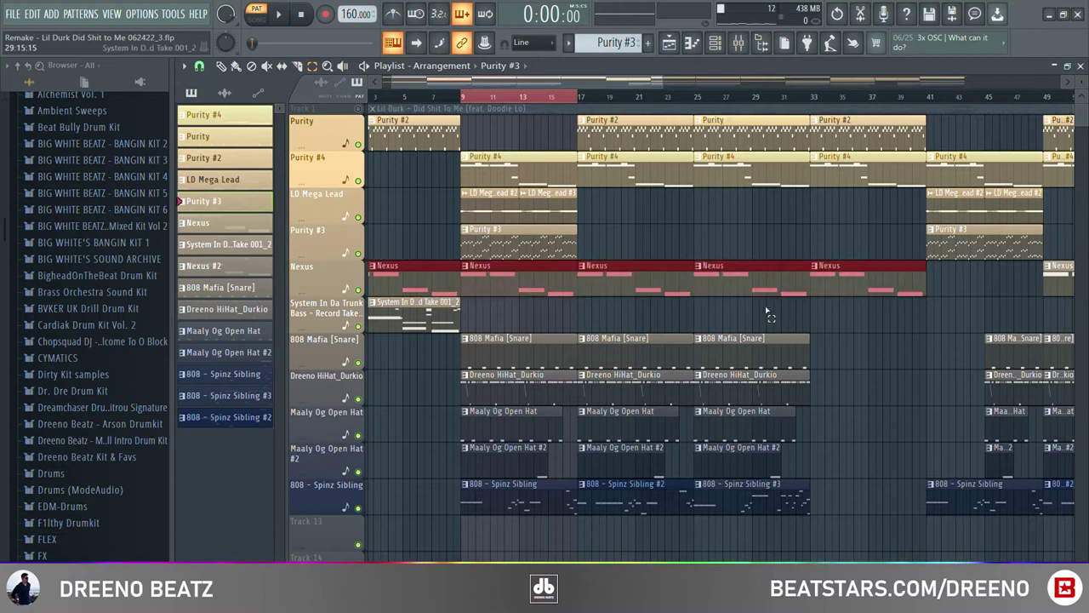
# - Play the LD Mega Lead pattern in the piano roll, stop it and undo the last change to its notes
pyautogui.click(488, 211)
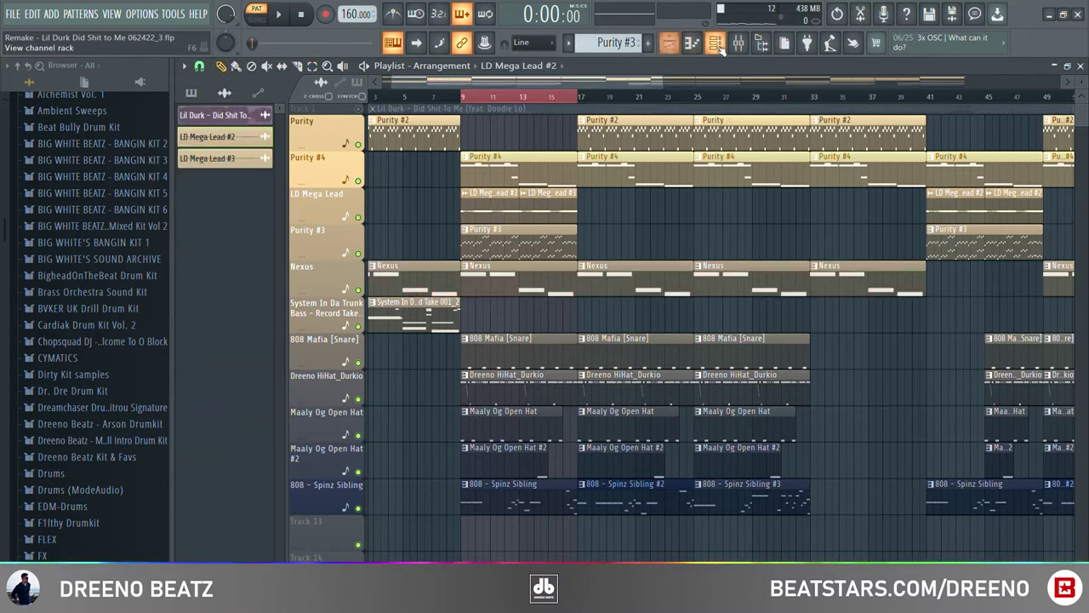
pyautogui.click(717, 44)
pyautogui.scroll(1, 607, 43)
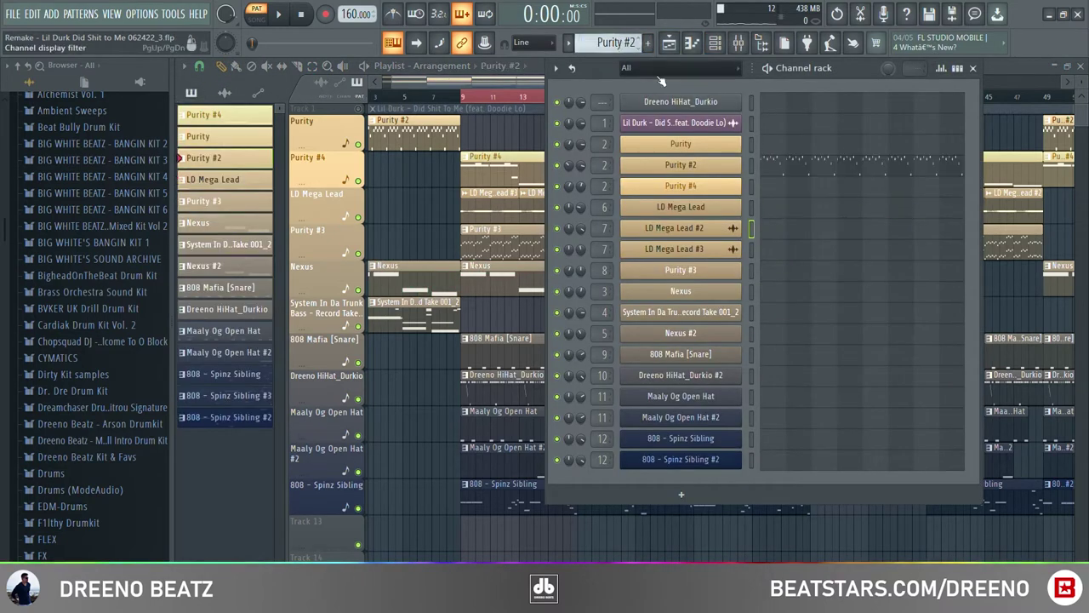
pyautogui.scroll(2, 624, 48)
pyautogui.scroll(-3, 624, 51)
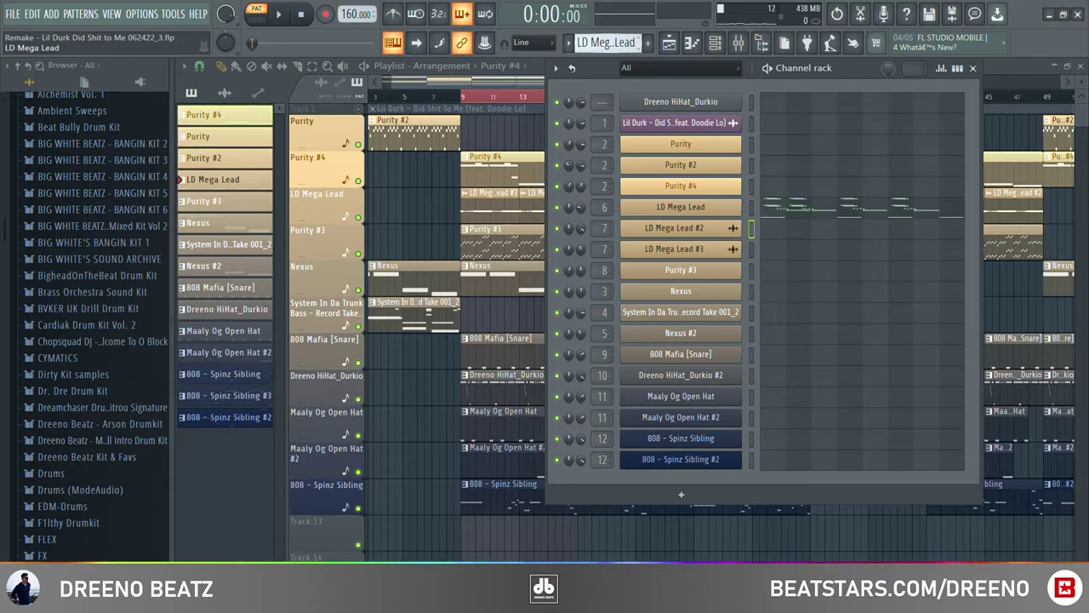
pyautogui.click(717, 204)
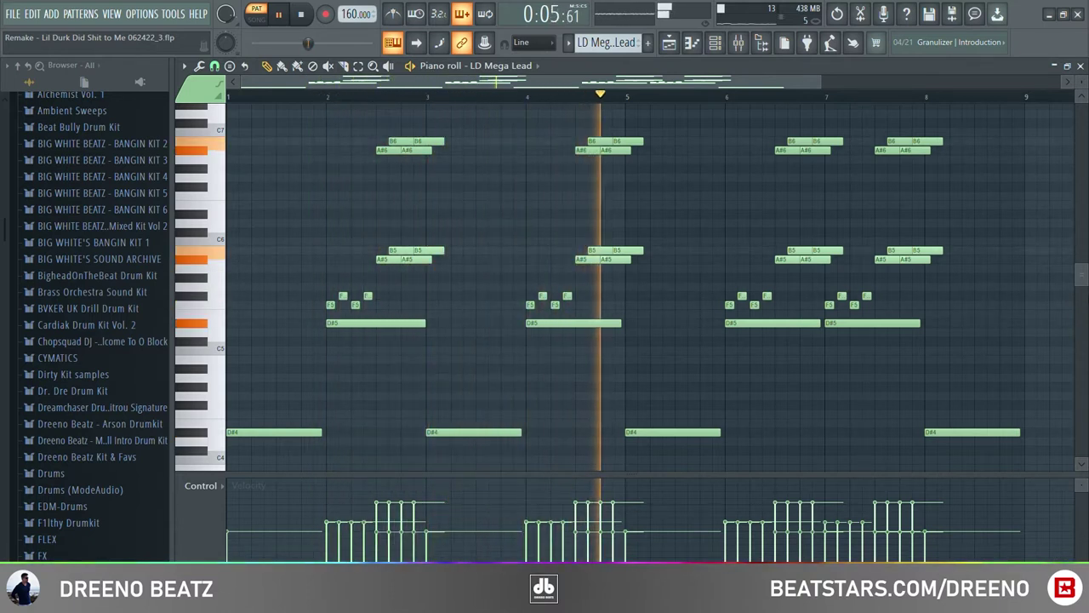
pyautogui.press('space')
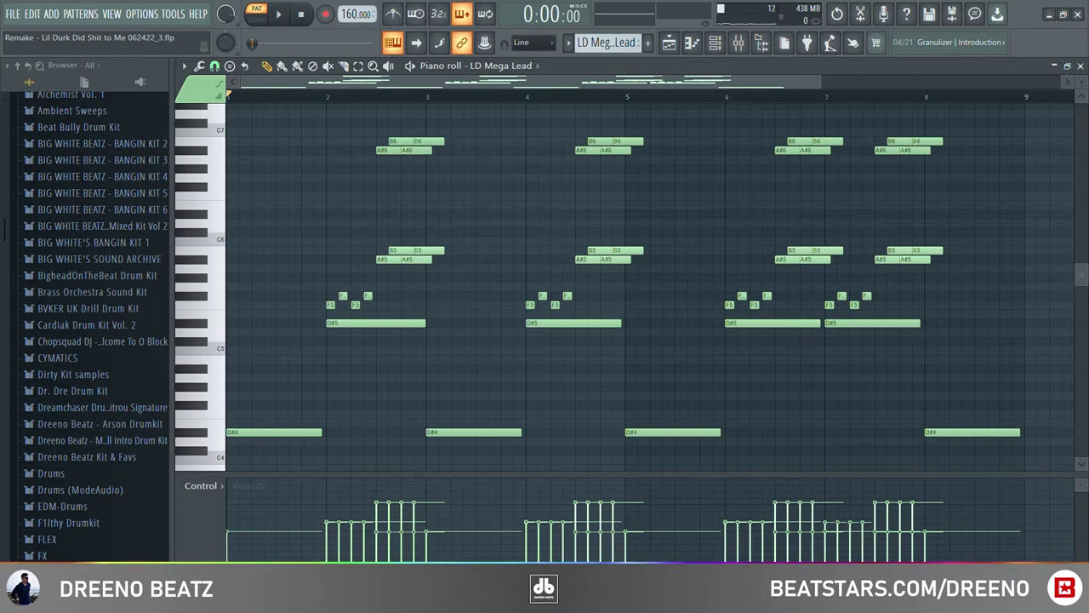
pyautogui.hotkey('ctrl', 'z')
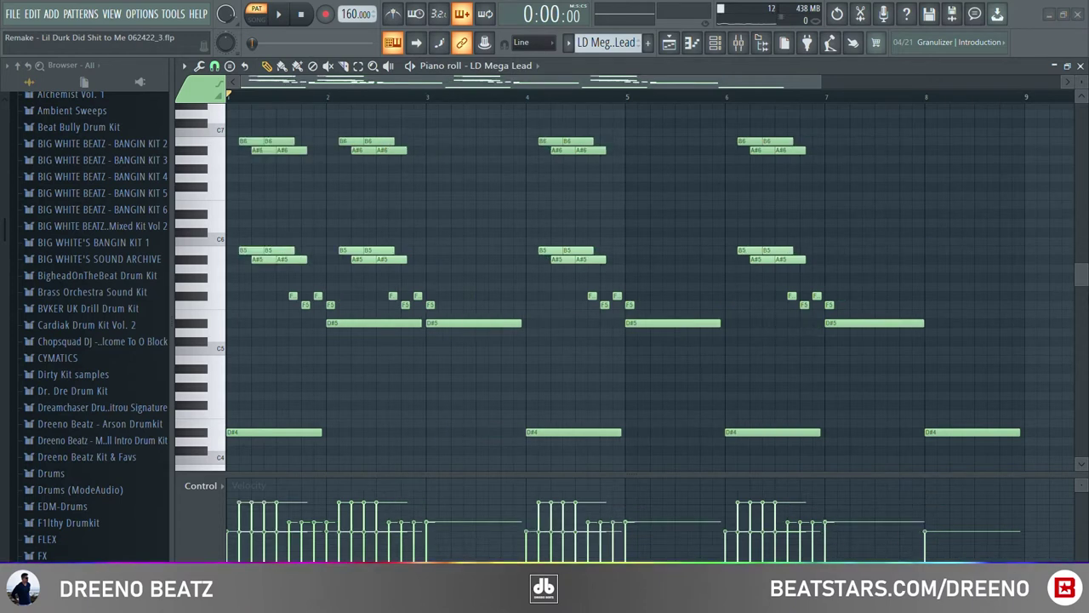
# - Inspect the Momentary and Fruity parametric EQ 2 effects on the KEY Orchestra Hit mixer track
pyautogui.click(738, 43)
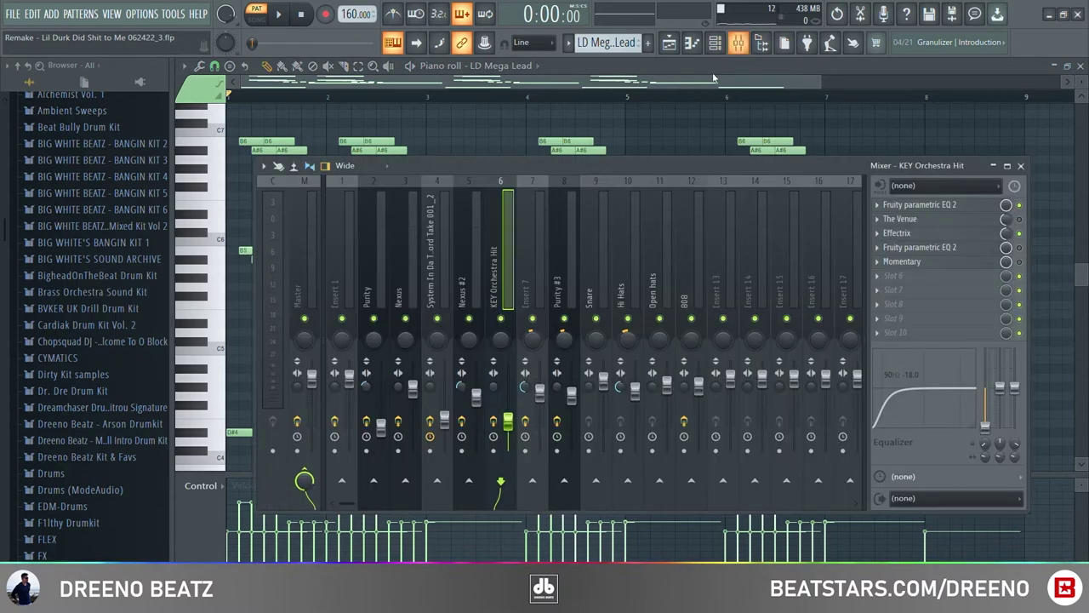
pyautogui.click(956, 263)
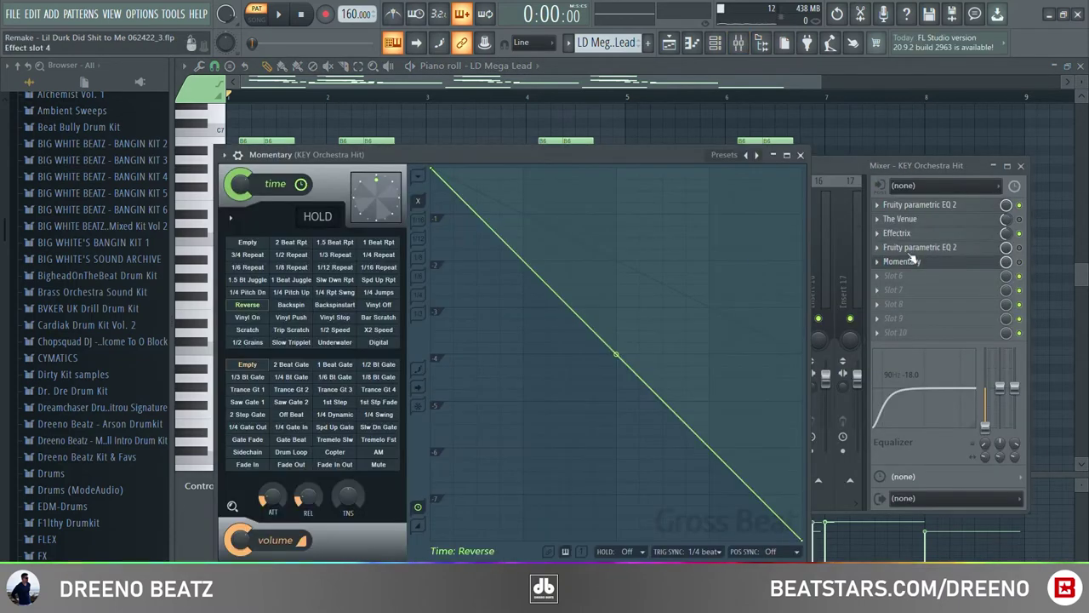
pyautogui.click(1025, 270)
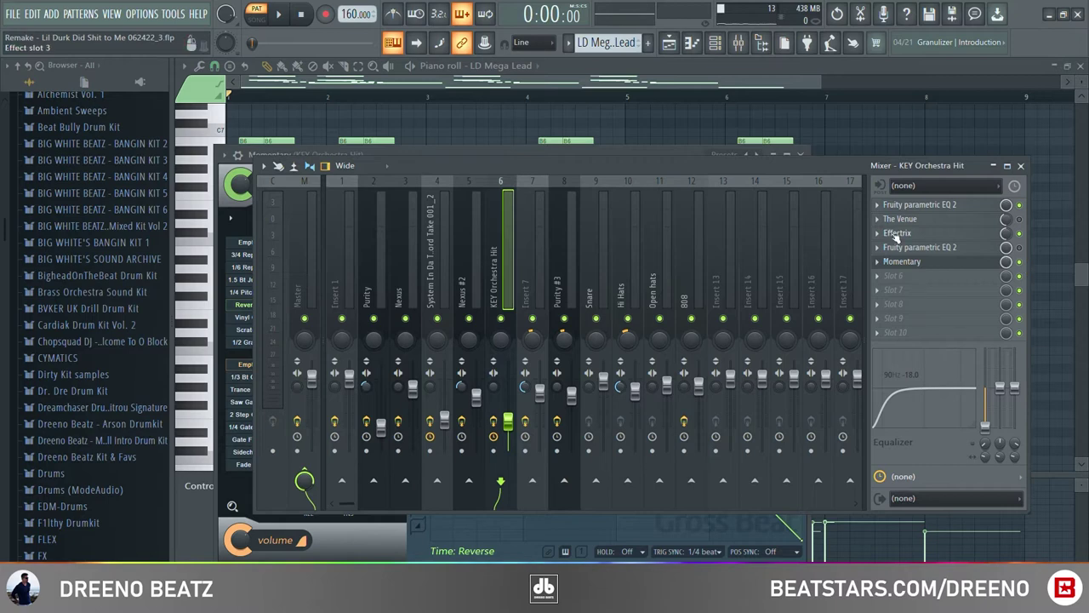
pyautogui.click(936, 205)
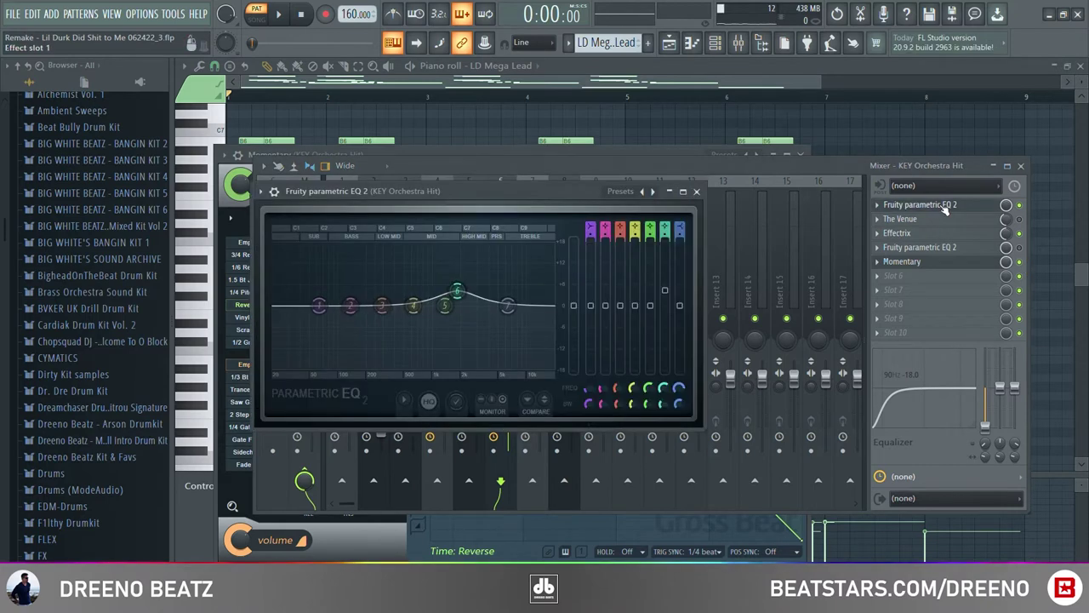
pyautogui.click(944, 209)
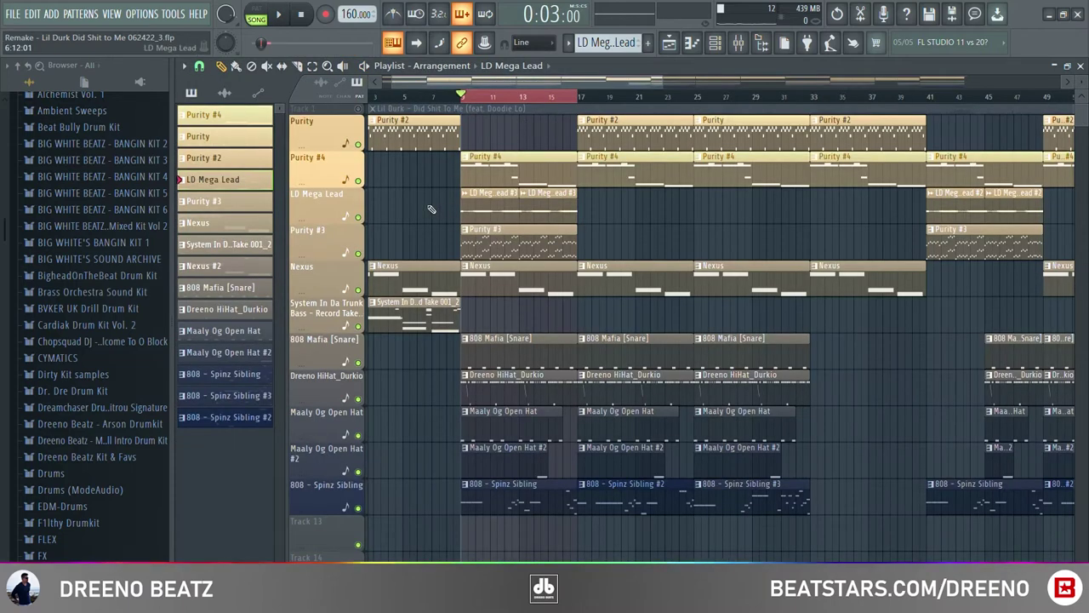
# - Play the melody tracks from bar 9 in the playlist
pyautogui.scroll(2, 417, 231)
pyautogui.scroll(3, 425, 233)
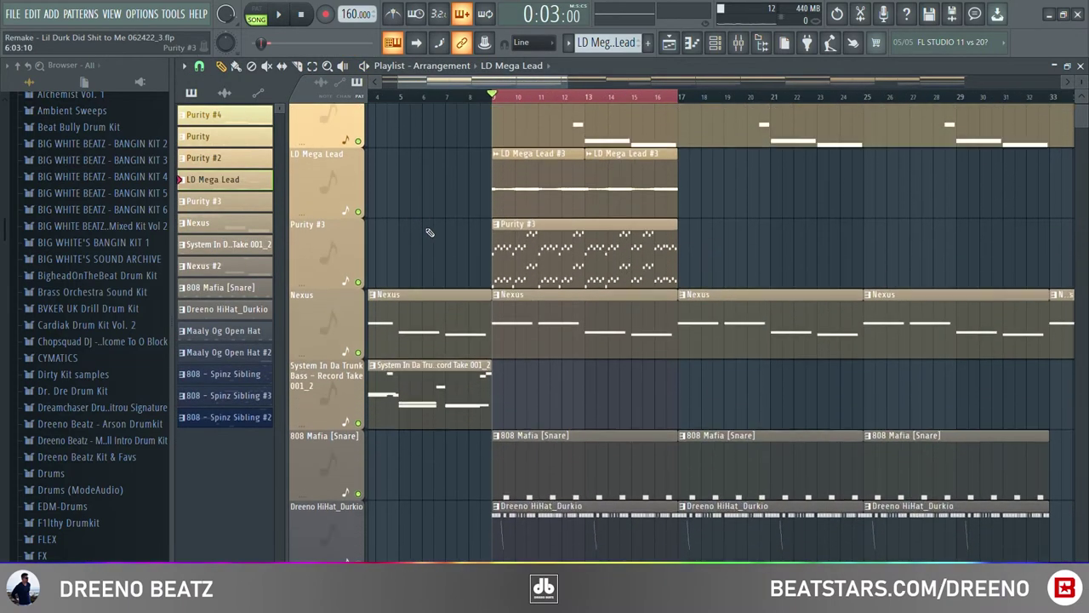
pyautogui.scroll(2, 792, 289)
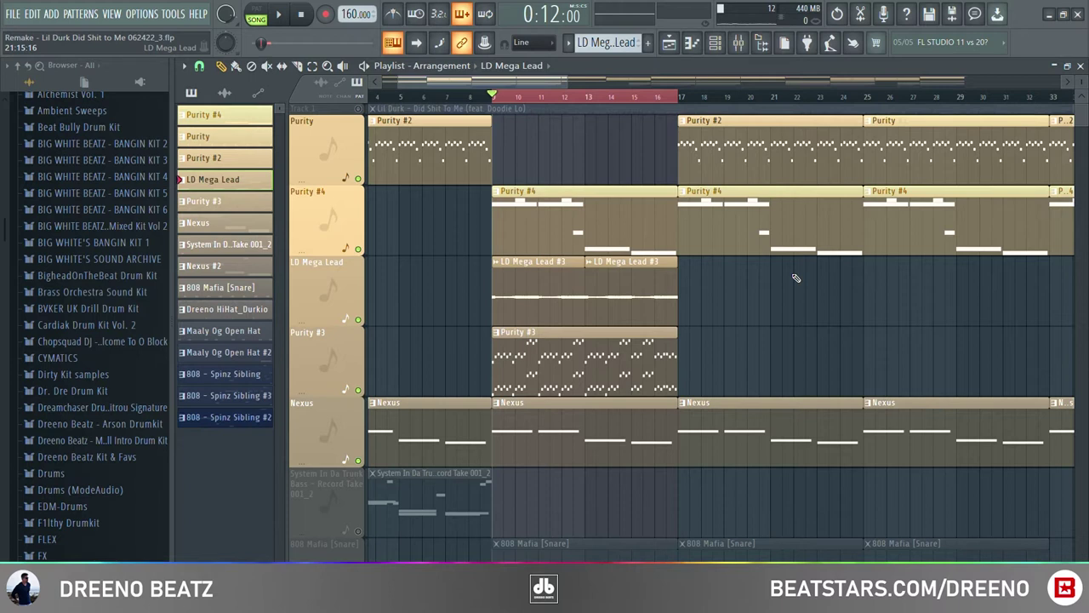
pyautogui.press('space')
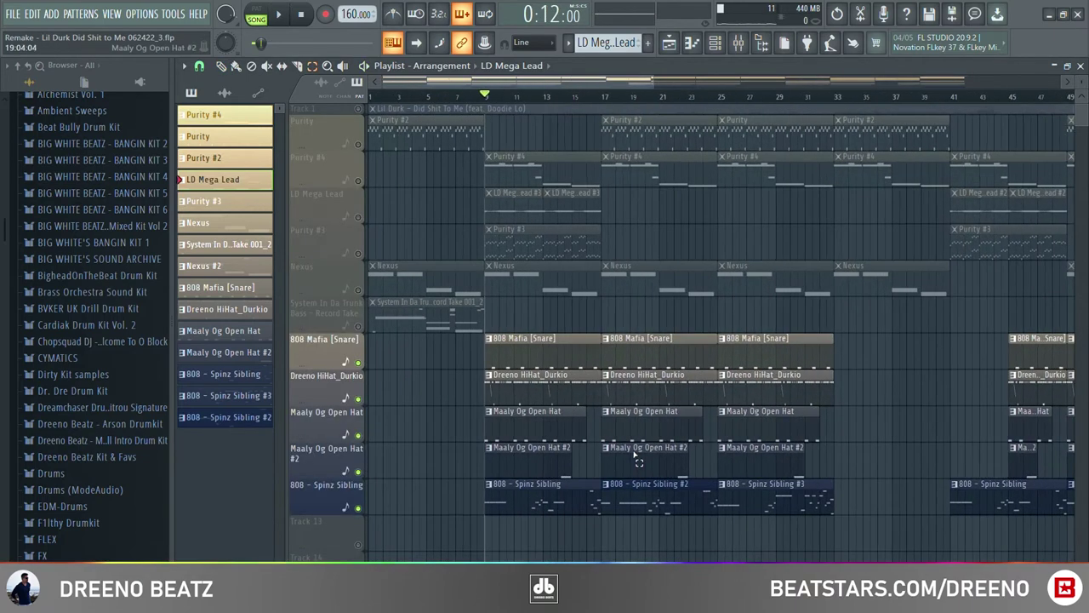
# - Play the drum and 808 tracks from bar 9, stop, and select the three 808 - Spinz Sibling clips
pyautogui.scroll(-1, 927, 460)
pyautogui.press('space')
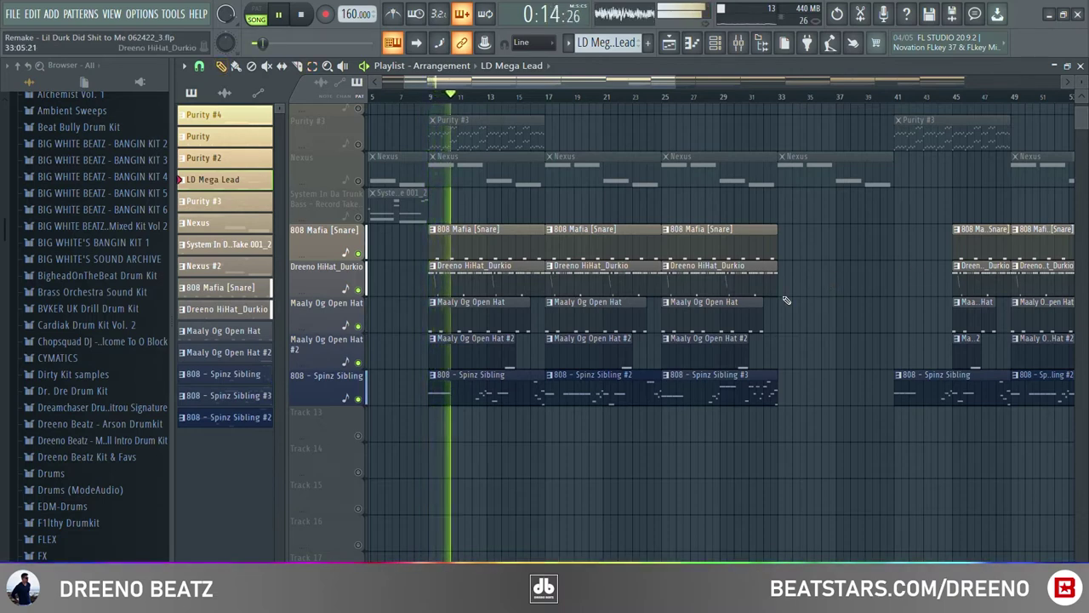
pyautogui.scroll(3, 446, 452)
pyautogui.scroll(1, 544, 468)
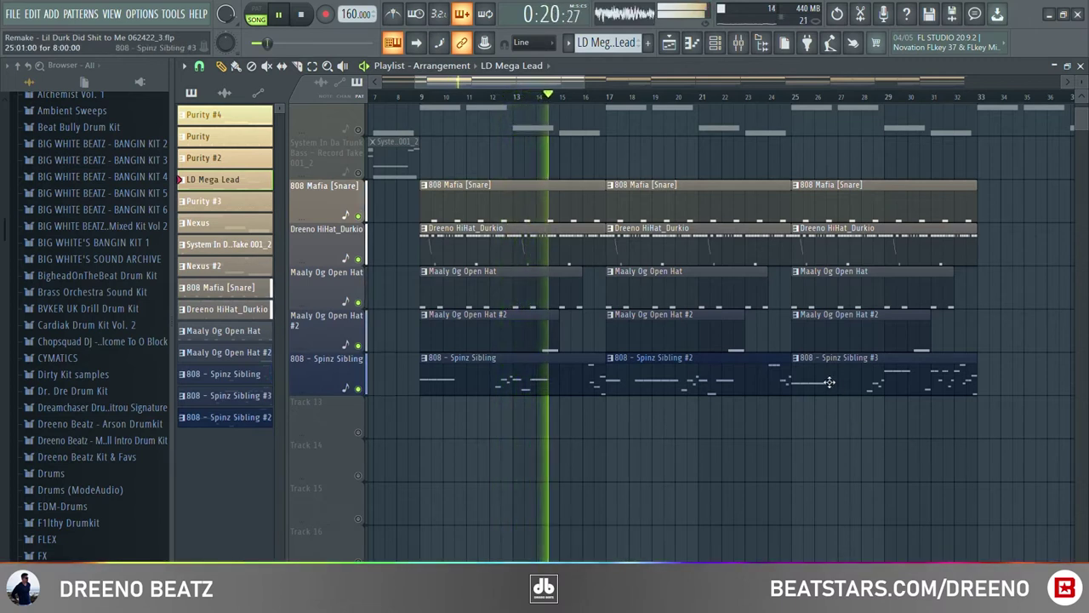
pyautogui.click(303, 14)
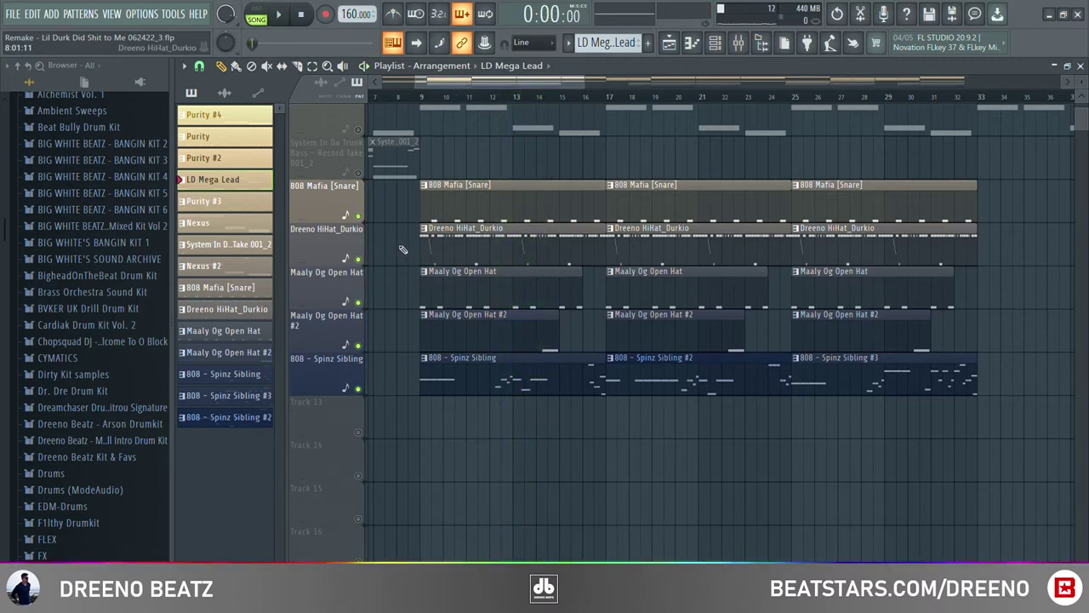
pyautogui.moveTo(409, 374); pyautogui.dragTo(862, 397)
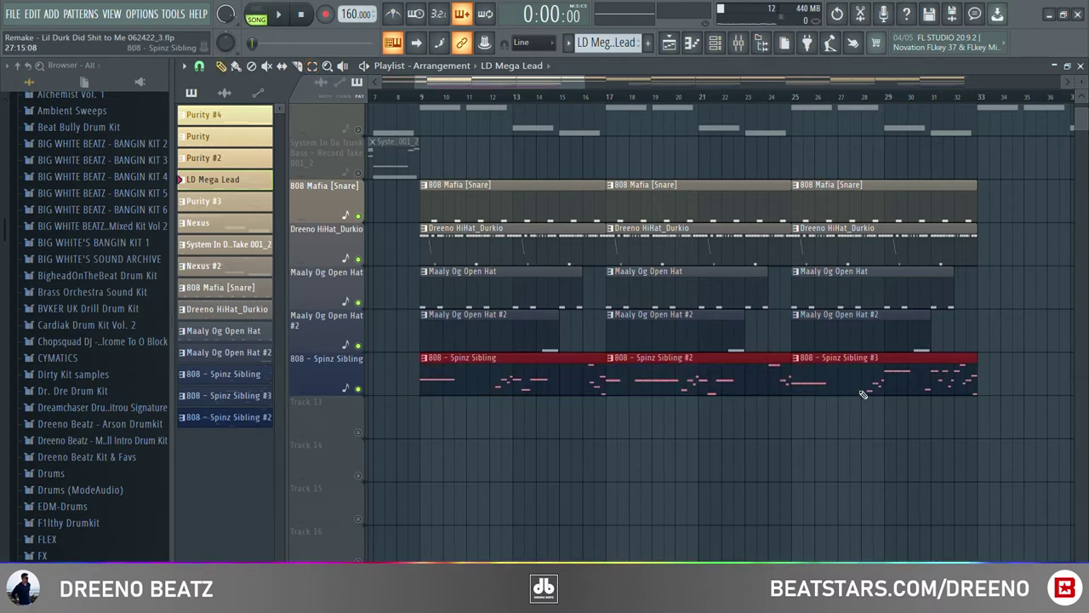
# - Inspect the 808 Mafia [Snare] channel's sample and sampler settings
pyautogui.click(716, 44)
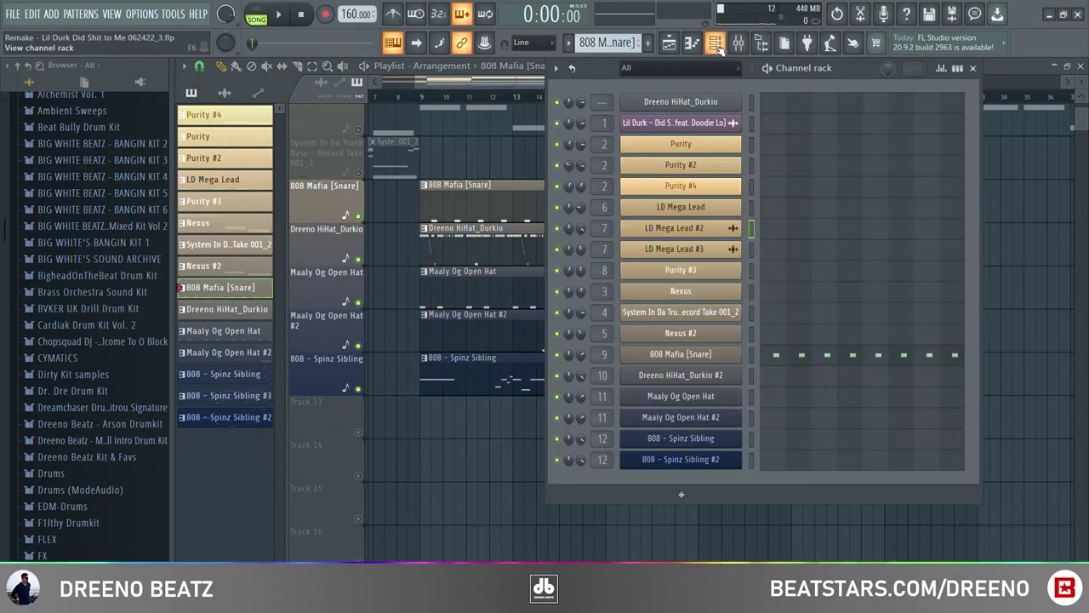
pyautogui.click(694, 356)
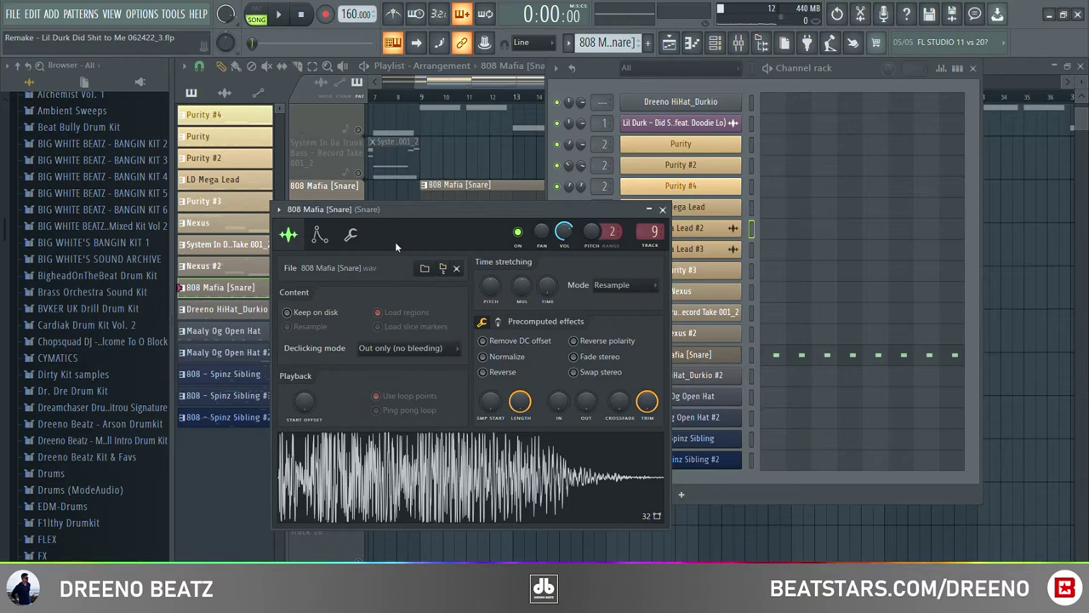
pyautogui.moveTo(410, 211); pyautogui.dragTo(397, 129)
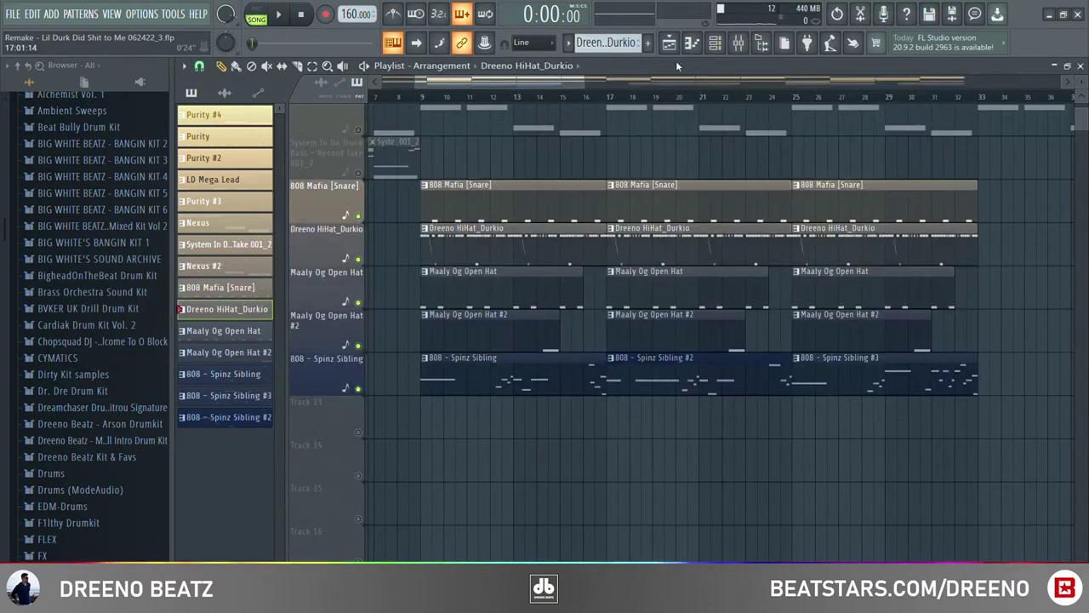
# - Check the Dreeno HiHat_Durkio #2 channel's sampler settings and examine its hi-hat notes in the piano roll
pyautogui.click(715, 43)
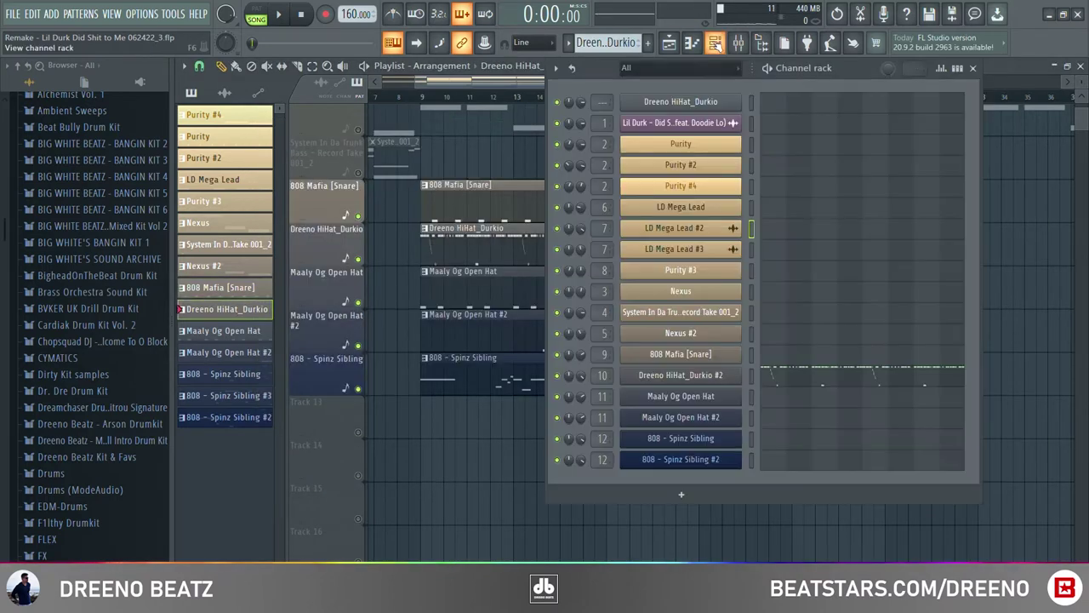
pyautogui.click(680, 374)
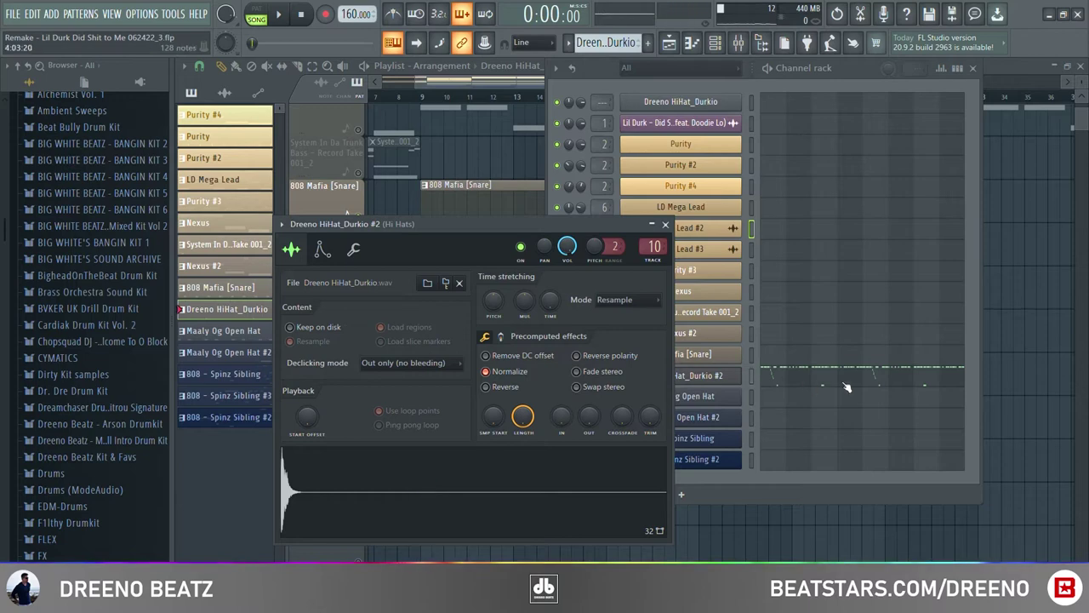
pyautogui.click(846, 387)
pyautogui.scroll(2, 867, 374)
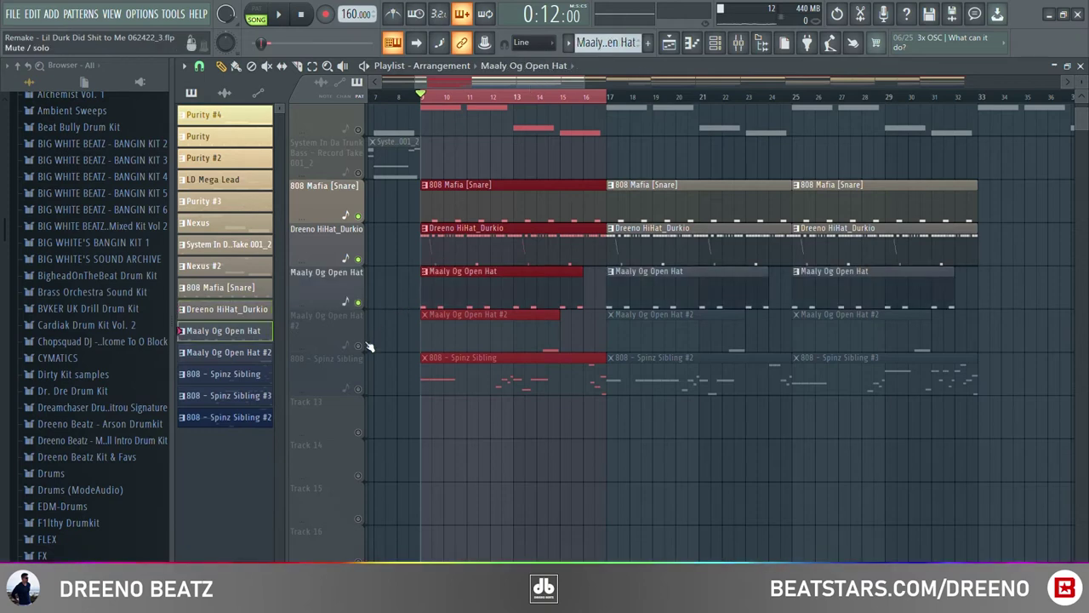
# - Unmute the Maaly Og Open Hat #2 playlist track and inspect the sampler settings of both open hat channels
pyautogui.click(358, 344)
pyautogui.click(719, 44)
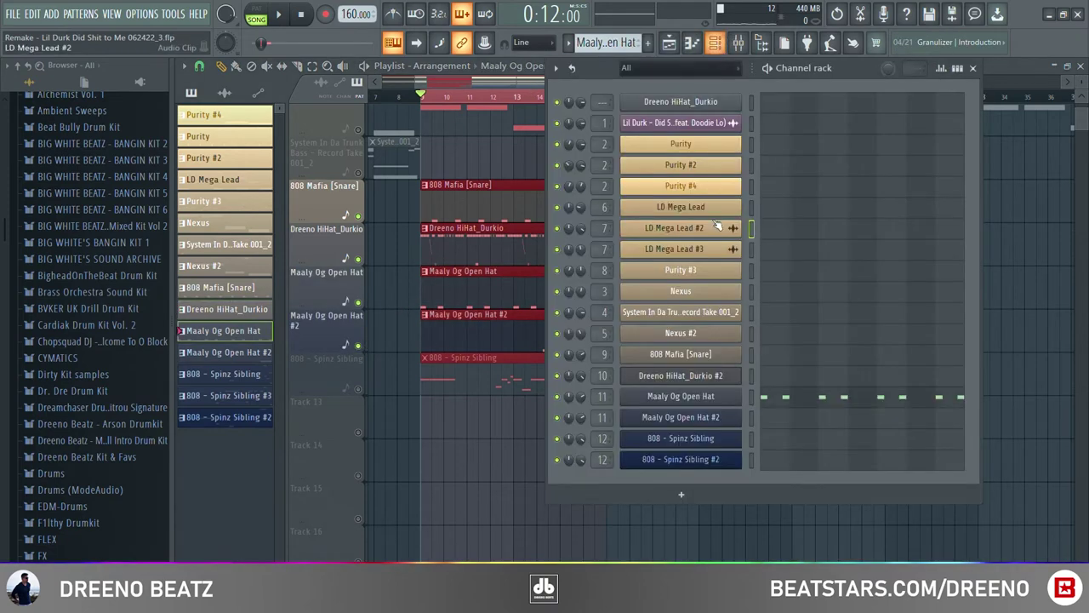
pyautogui.click(675, 397)
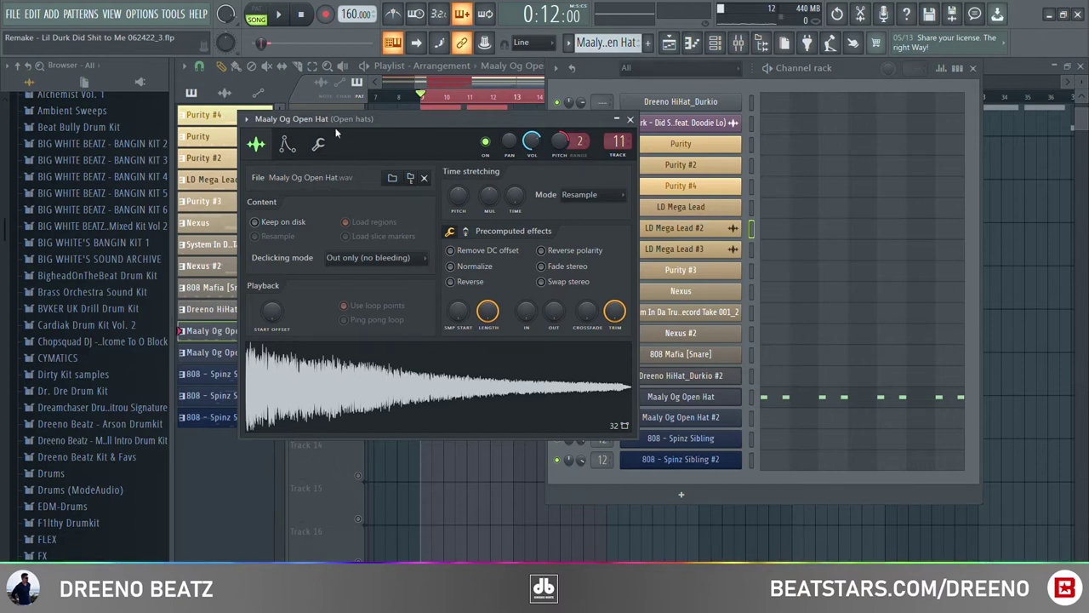
pyautogui.click(692, 419)
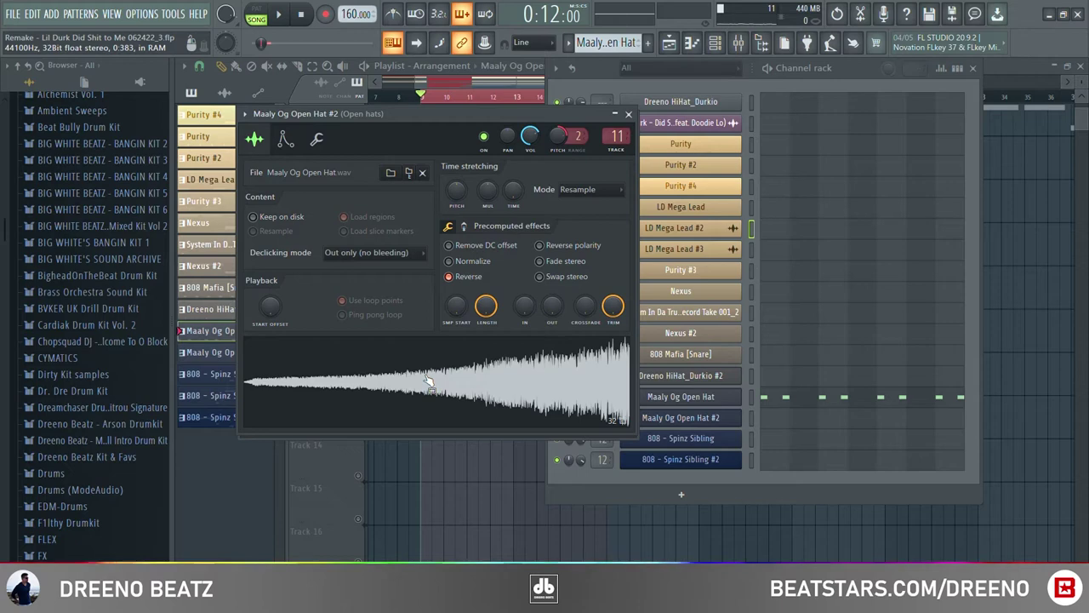
# - Play the Maaly Og Open Hat and Maaly Og Open Hat #2 patterns while viewing each in the piano roll
pyautogui.press('F7')
pyautogui.press('space')
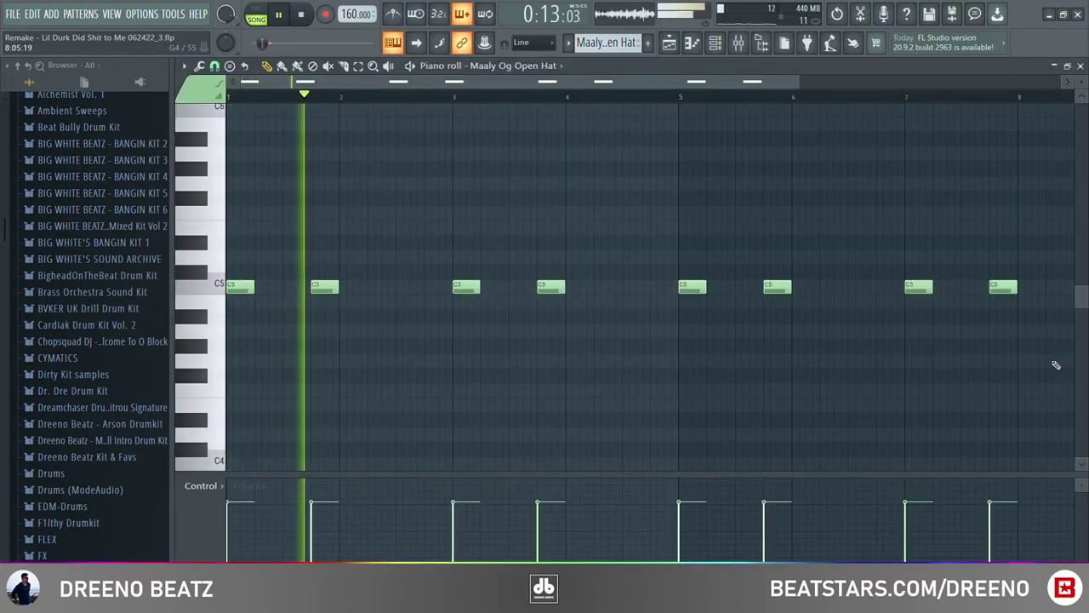
pyautogui.click(1081, 65)
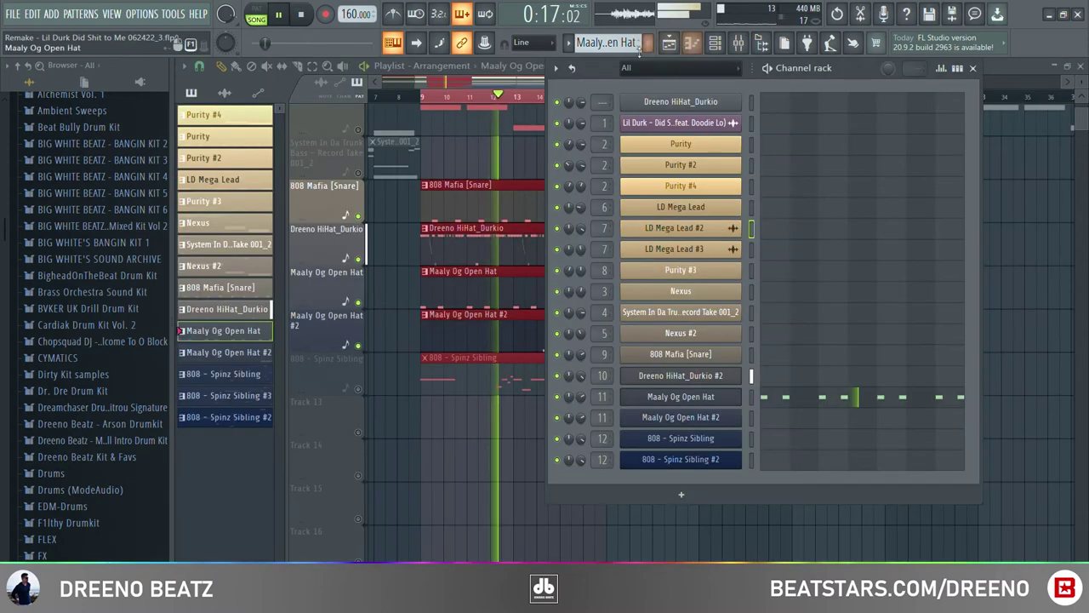
pyautogui.click(885, 419)
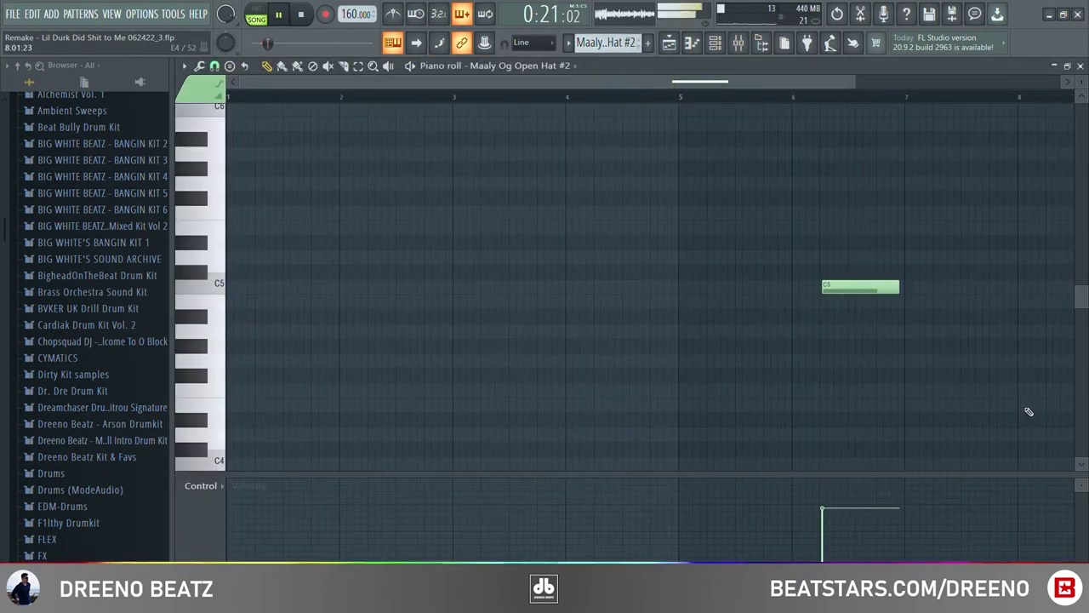
pyautogui.press('space')
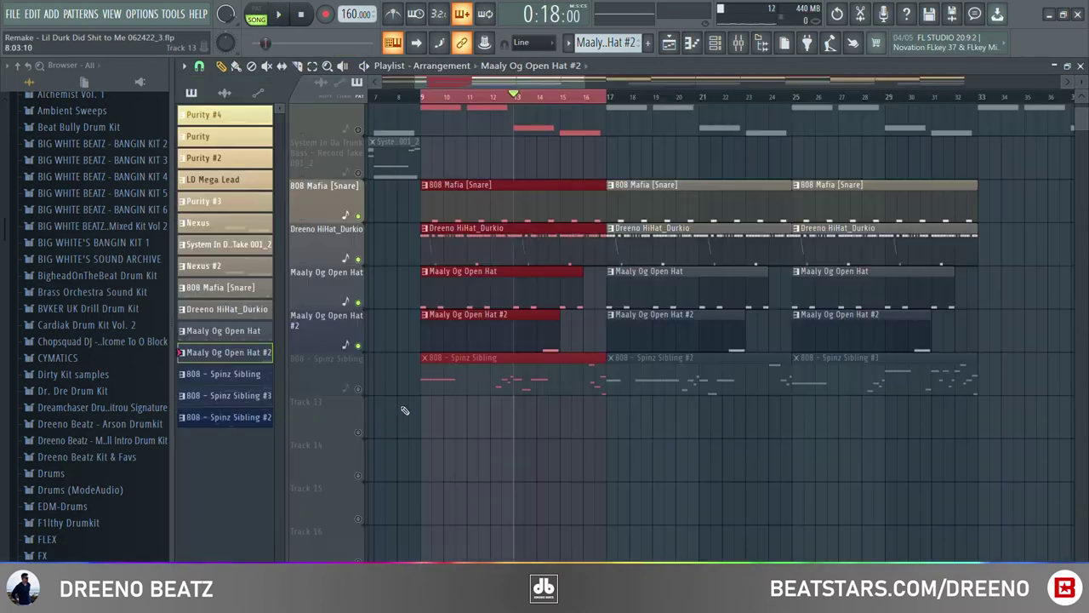
# - Unmute the 808 - Spinz Sibling playlist track and examine its pattern in the piano roll during playback
pyautogui.click(358, 389)
pyautogui.click(720, 46)
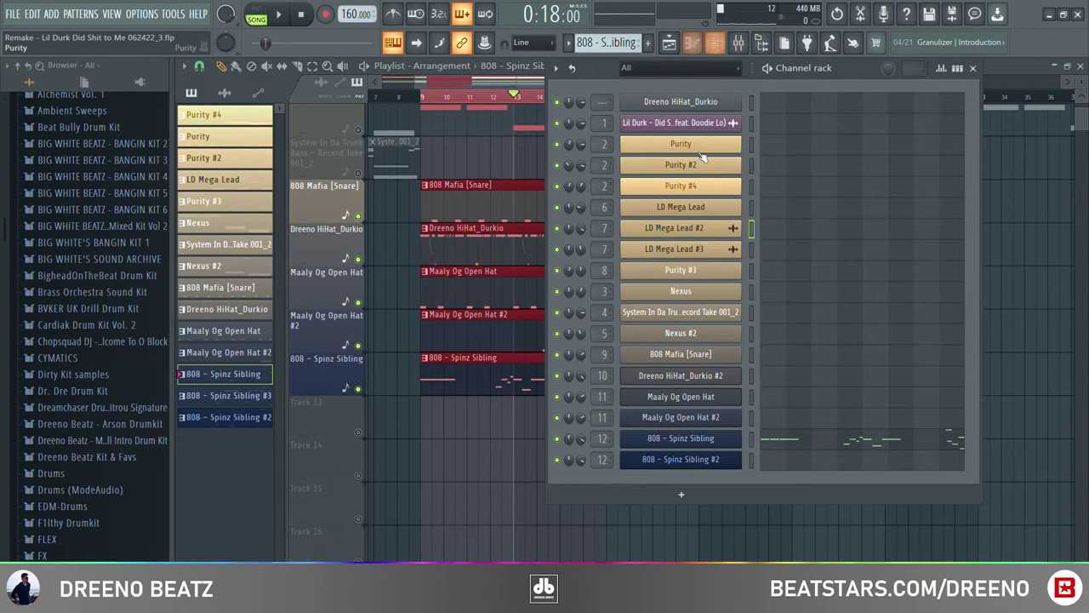
pyautogui.click(670, 438)
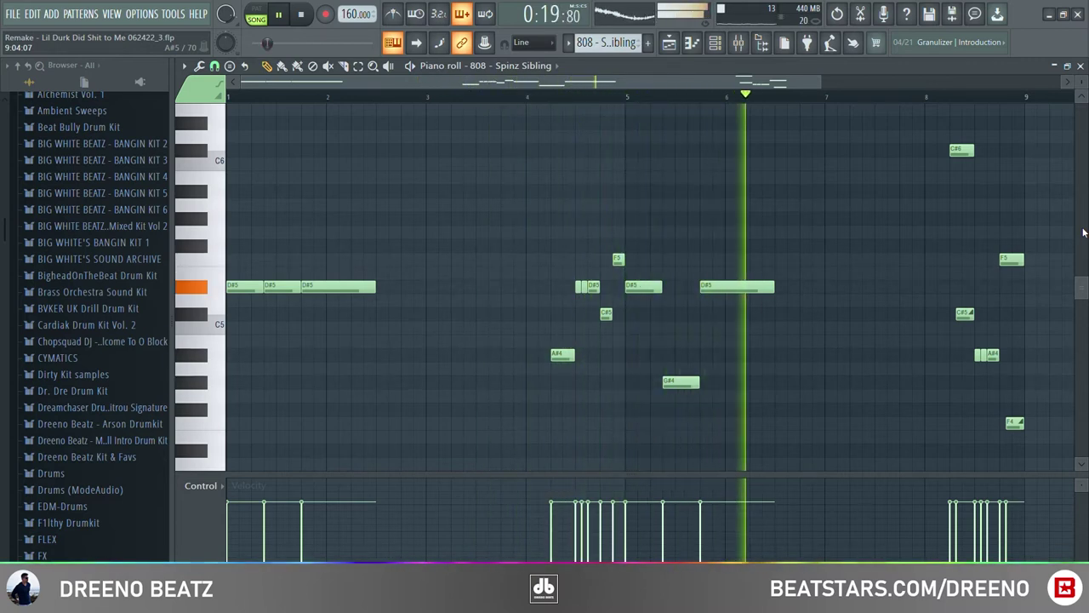
pyautogui.scroll(4, 1050, 338)
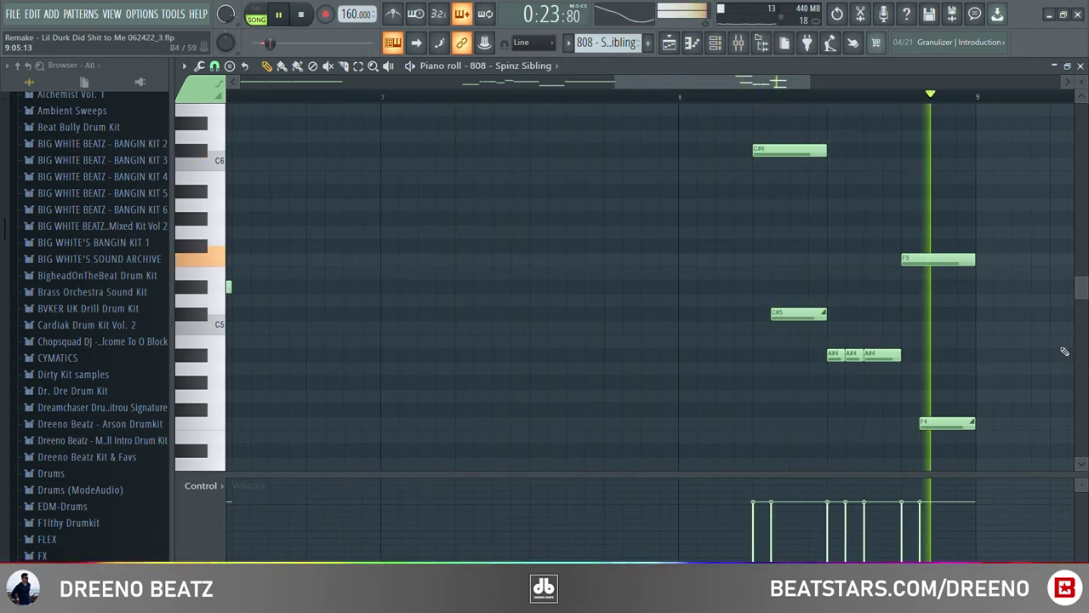
# - Replay bar 8 of the 808 - Spinz Sibling pattern in the piano roll to examine its slide notes
pyautogui.press('space')
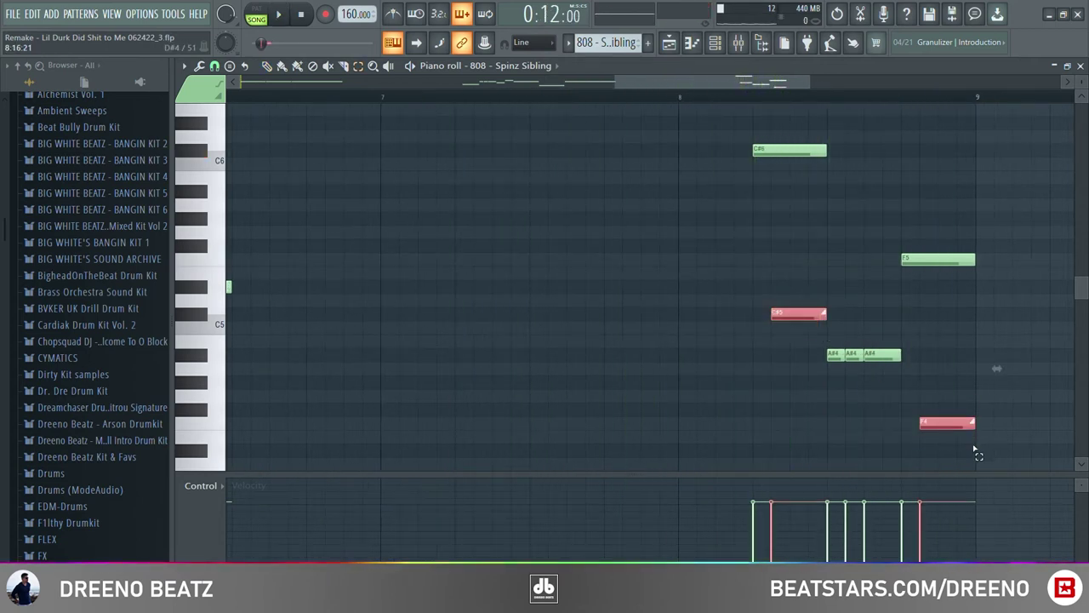
pyautogui.click(681, 100)
pyautogui.press('space')
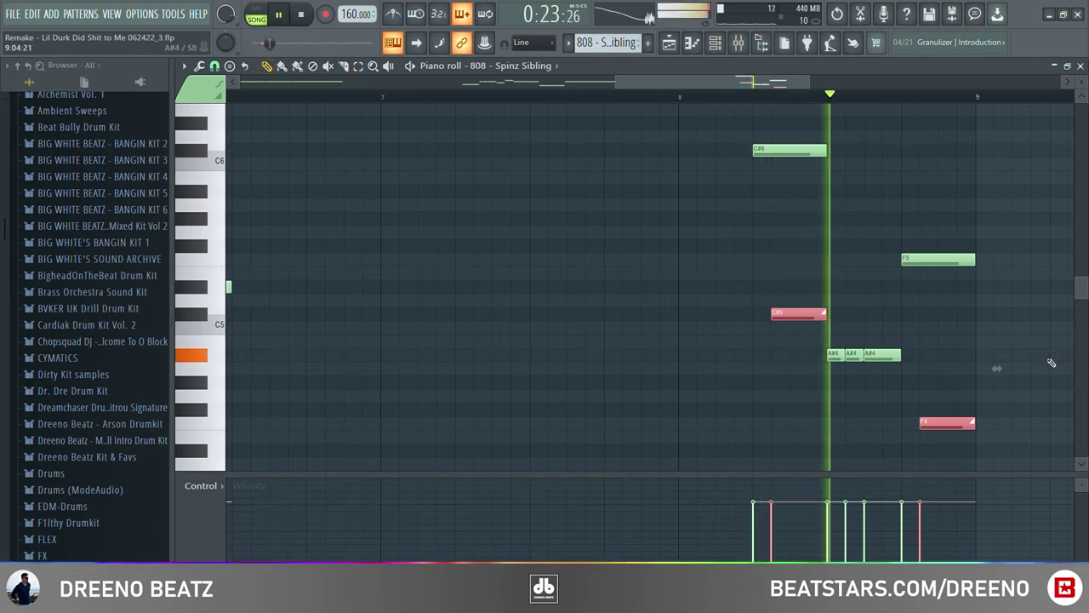
pyautogui.press('space')
# - Select bars 17 to 25 in the playlist and play the section containing the 808 - Spinz Sibling #2 pattern
pyautogui.press('F5')
pyautogui.moveTo(638, 97); pyautogui.dragTo(613, 102)
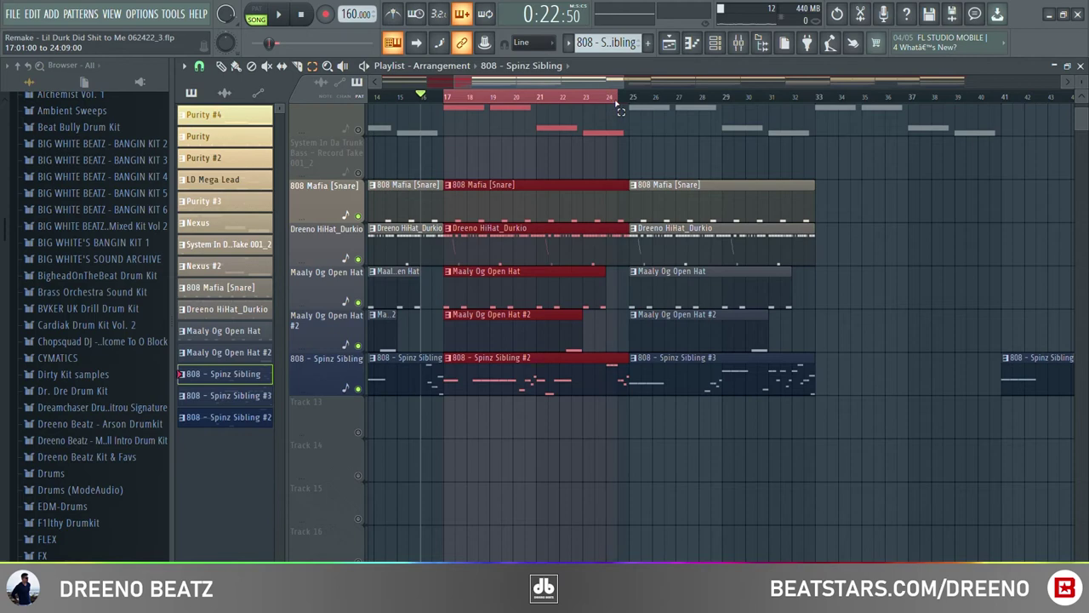
pyautogui.press('space')
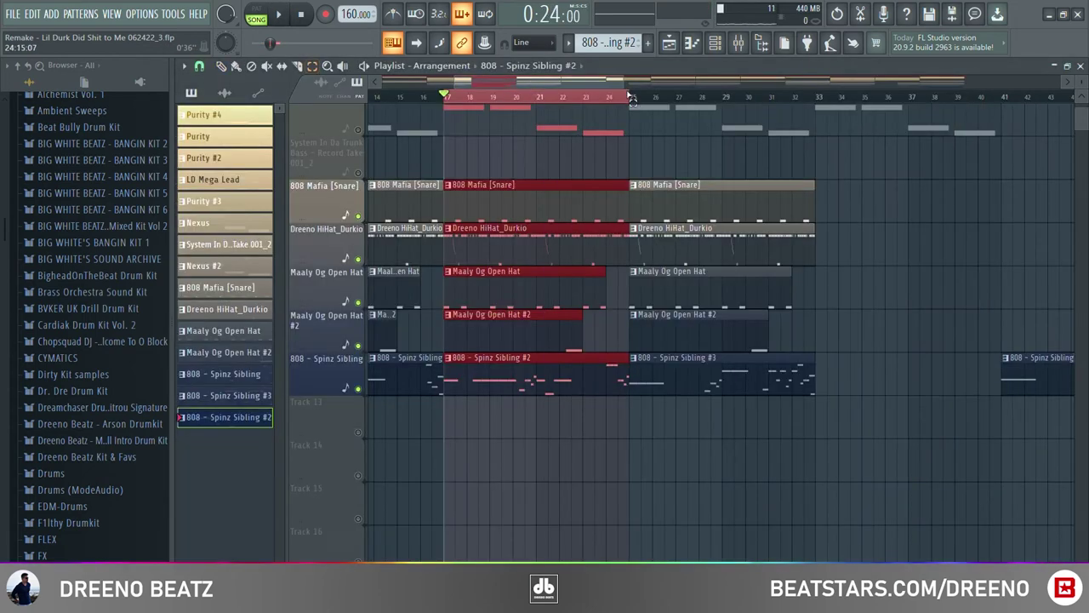
# - Select the playlist section starting at bar 25 and examine the 808 - Spinz Sibling #3 notes in the piano roll during playback
pyautogui.moveTo(631, 100); pyautogui.dragTo(669, 106)
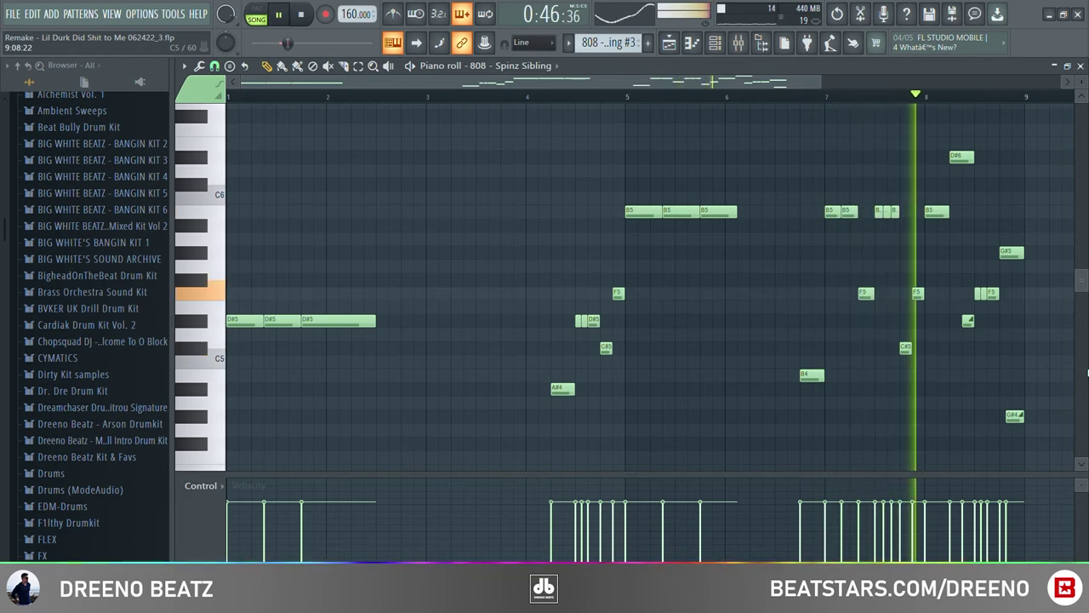
pyautogui.press('space')
pyautogui.scroll(2, 1070, 372)
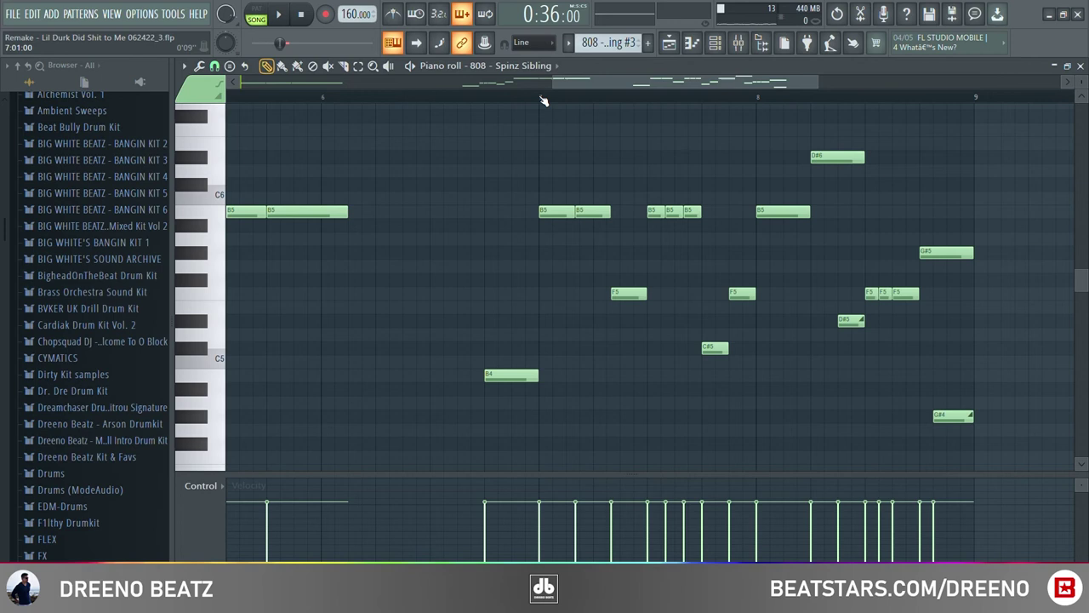
pyautogui.press('space')
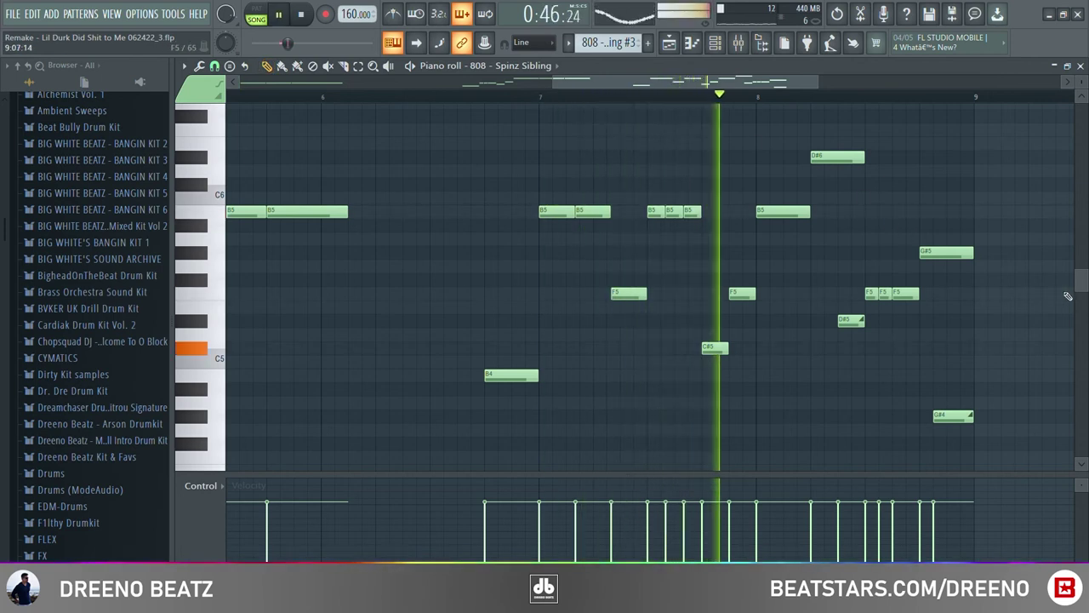
pyautogui.press('space')
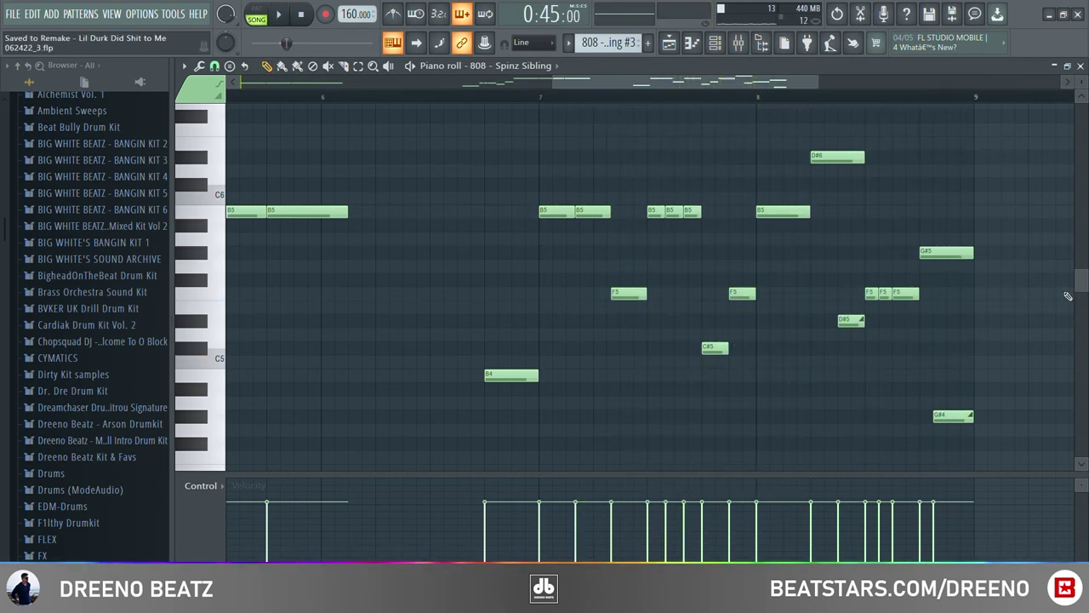
pyautogui.scroll(-3, 1068, 296)
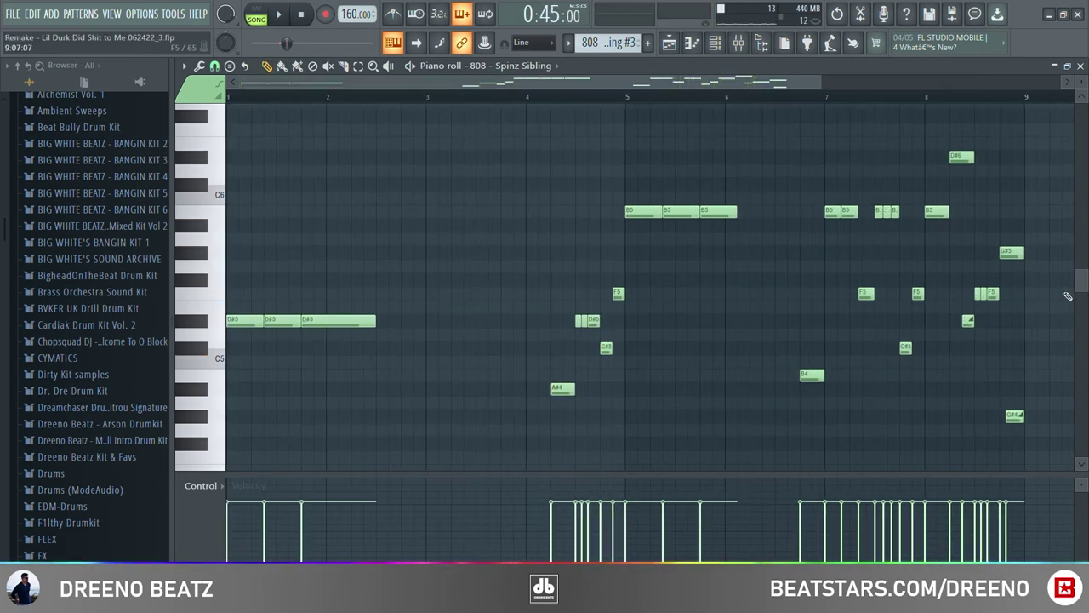
pyautogui.click(1080, 67)
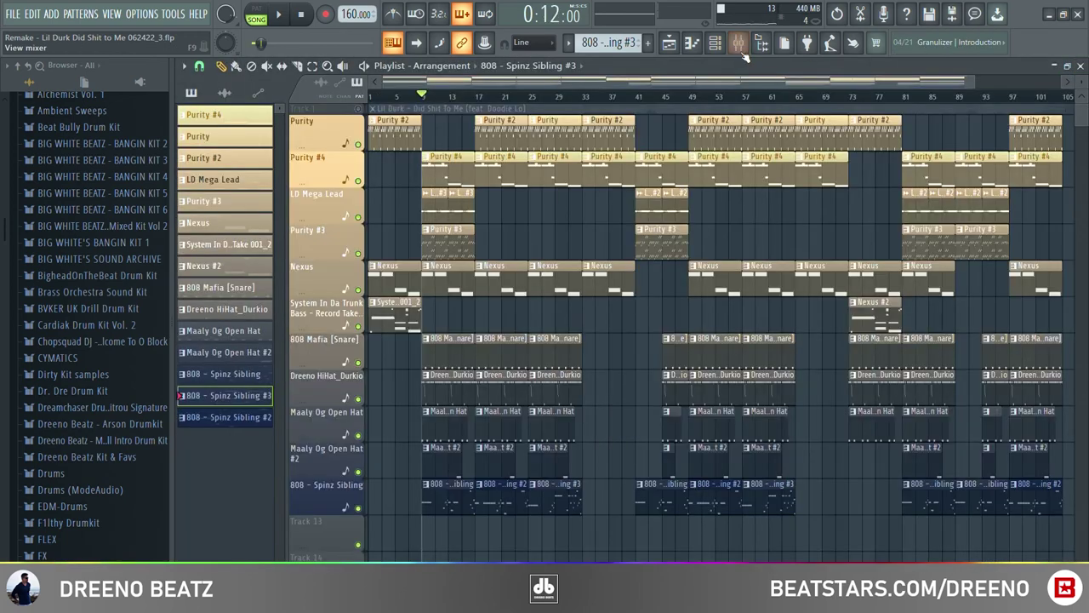
# - Inspect the Fruity soft clipper and Fruity parametric EQ 2 settings on the 808 mixer track
pyautogui.click(739, 42)
pyautogui.click(697, 272)
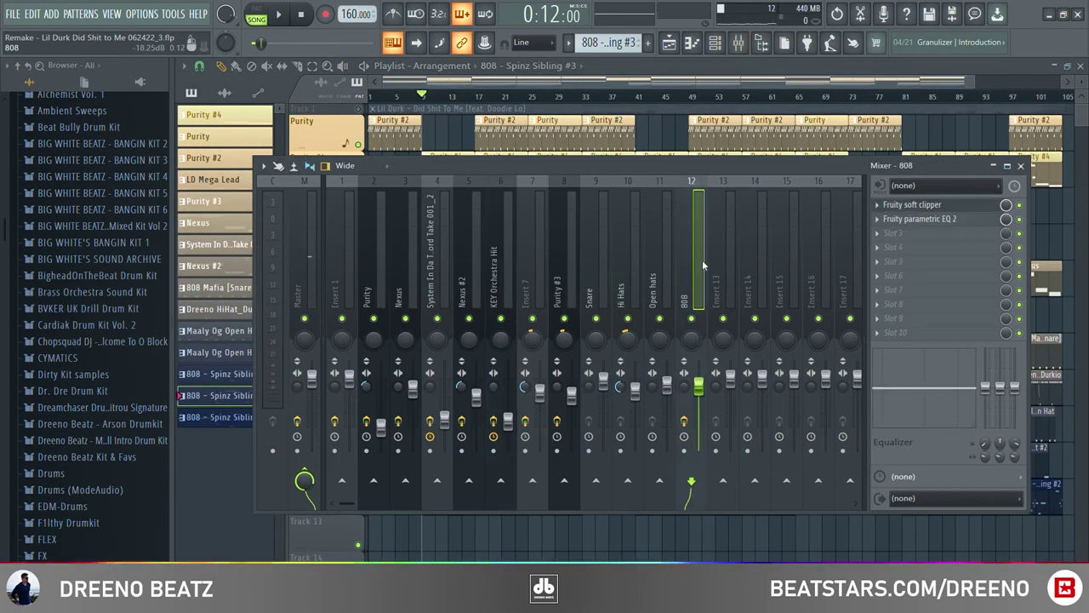
pyautogui.click(951, 205)
pyautogui.click(950, 205)
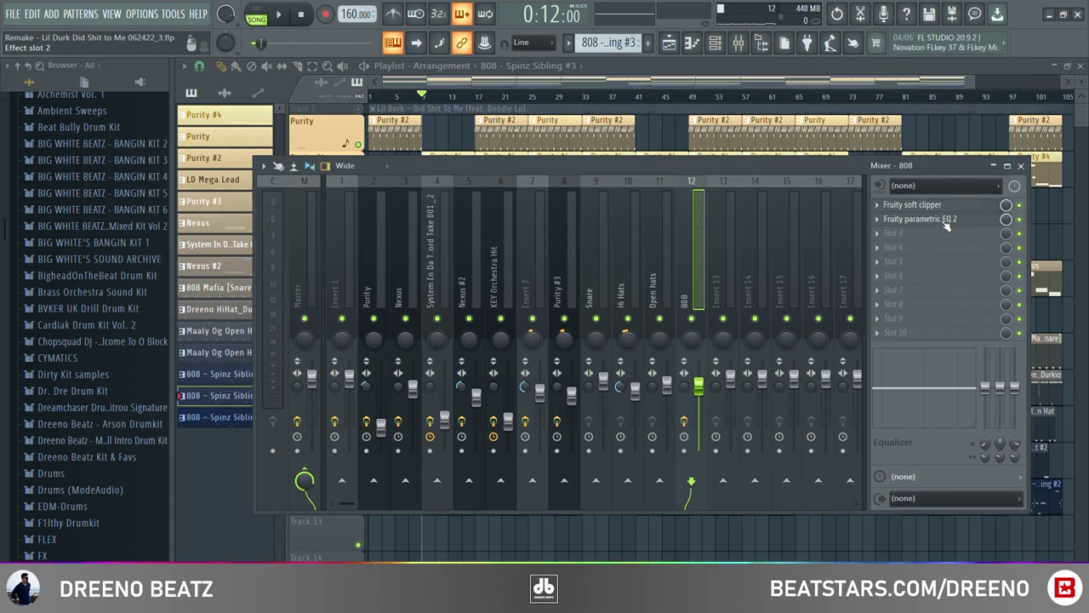
pyautogui.click(944, 220)
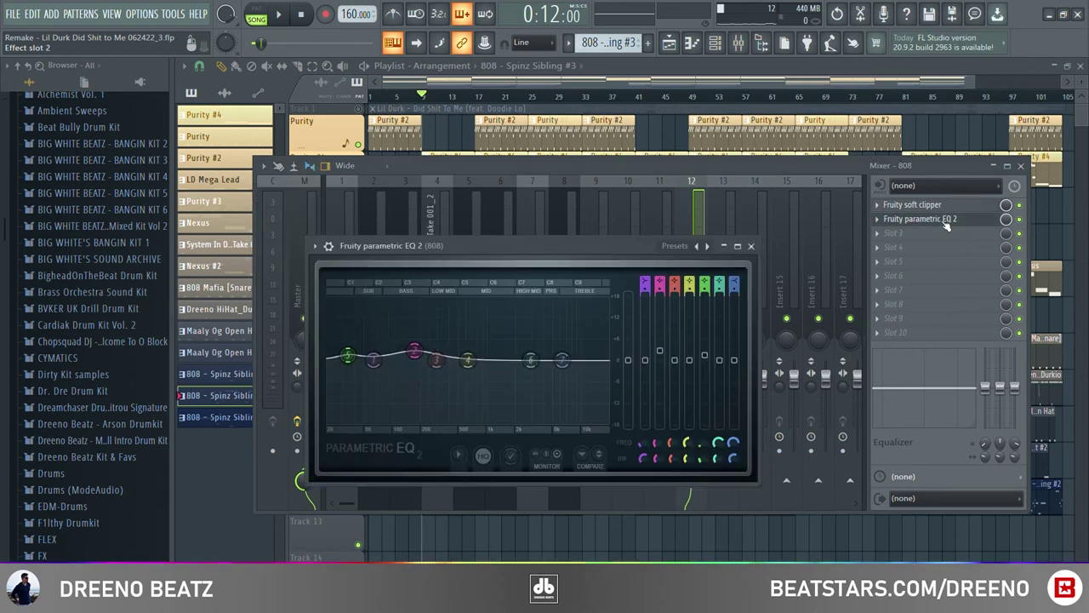
pyautogui.click(751, 246)
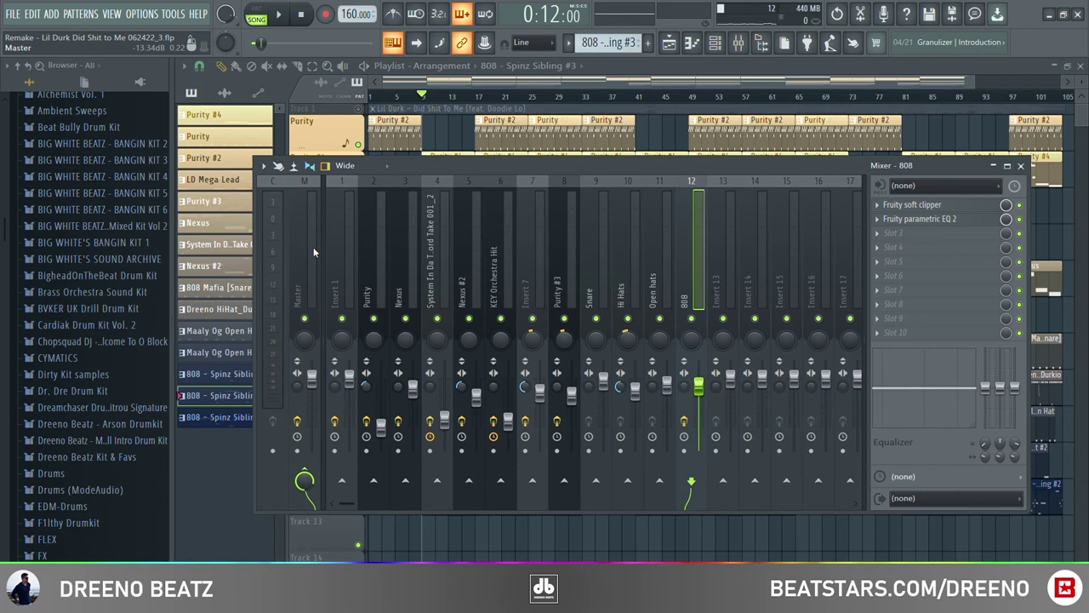
# - Inspect the Fruity soft clipper and Fruity Limiter on the Master mixer track
pyautogui.click(304, 279)
pyautogui.click(944, 208)
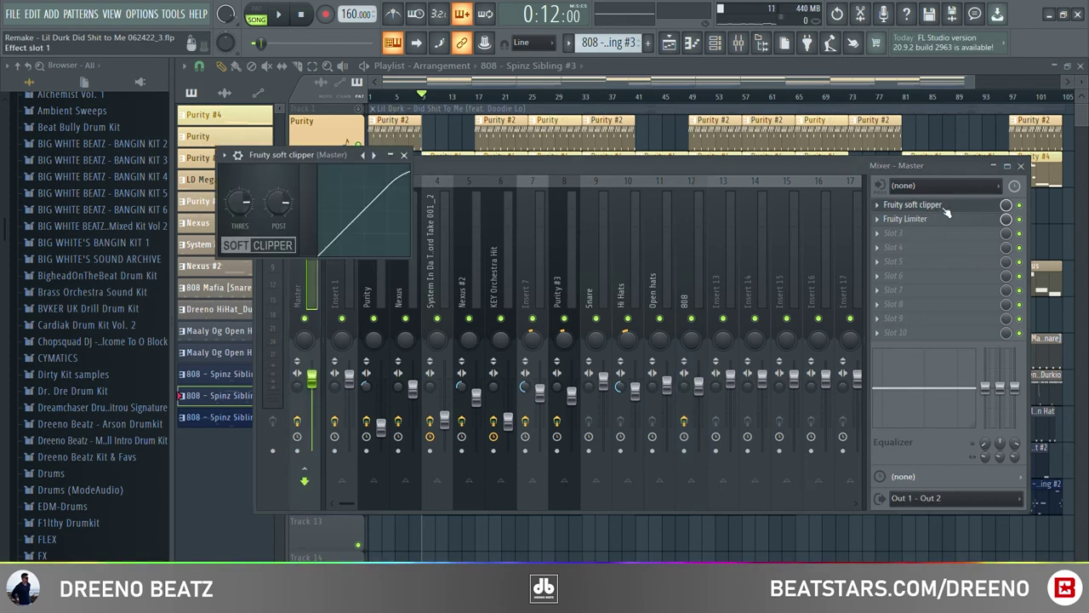
pyautogui.click(944, 205)
pyautogui.click(915, 218)
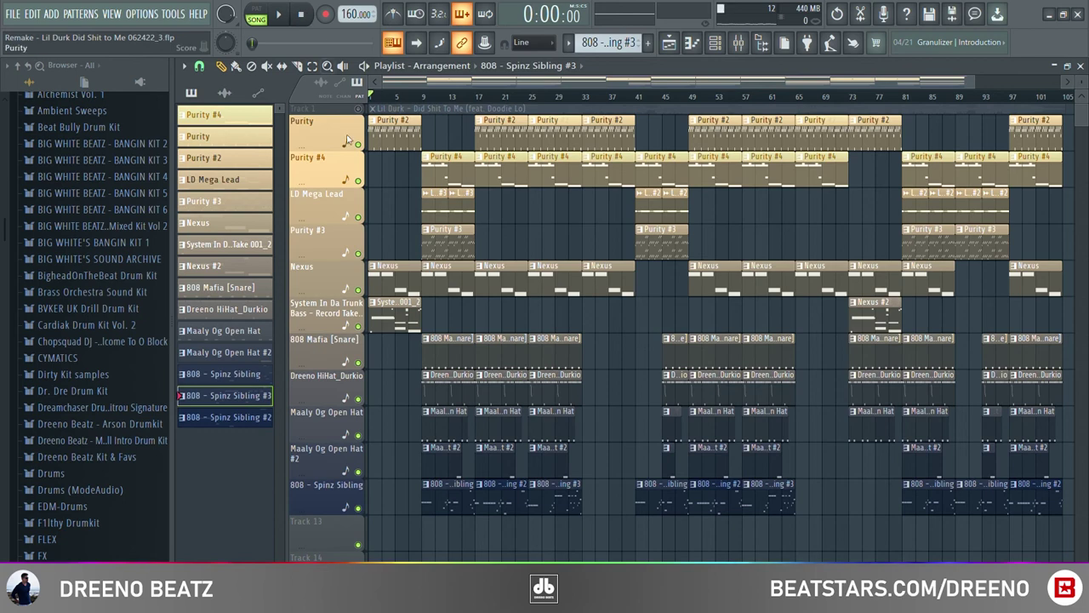
# - Play the full arrangement in the playlist from bar 9
pyautogui.scroll(2, 404, 134)
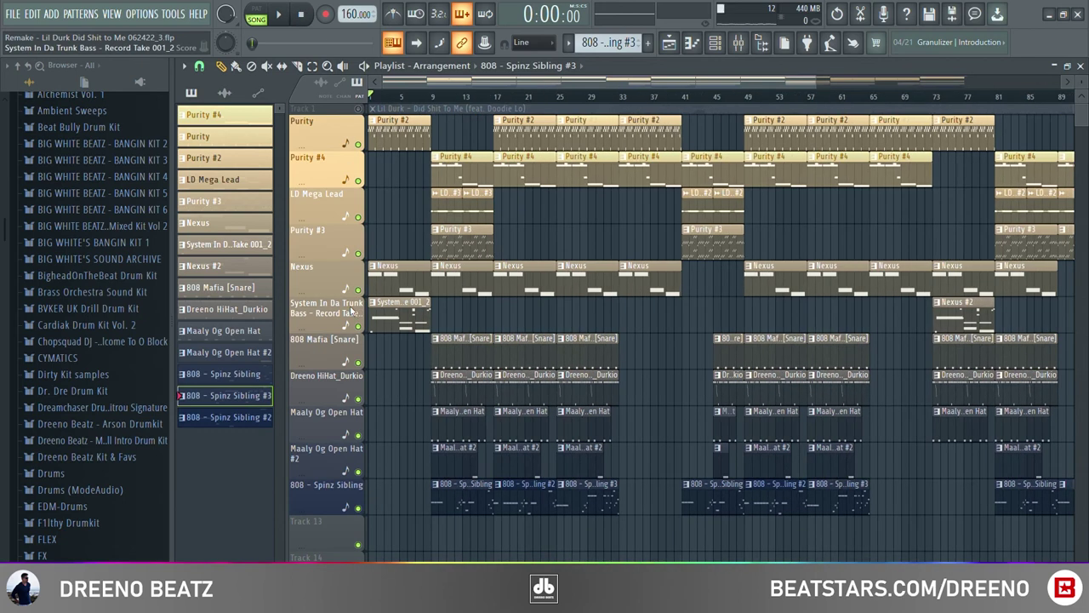
pyautogui.moveTo(443, 104); pyautogui.dragTo(581, 100)
pyautogui.press('space')
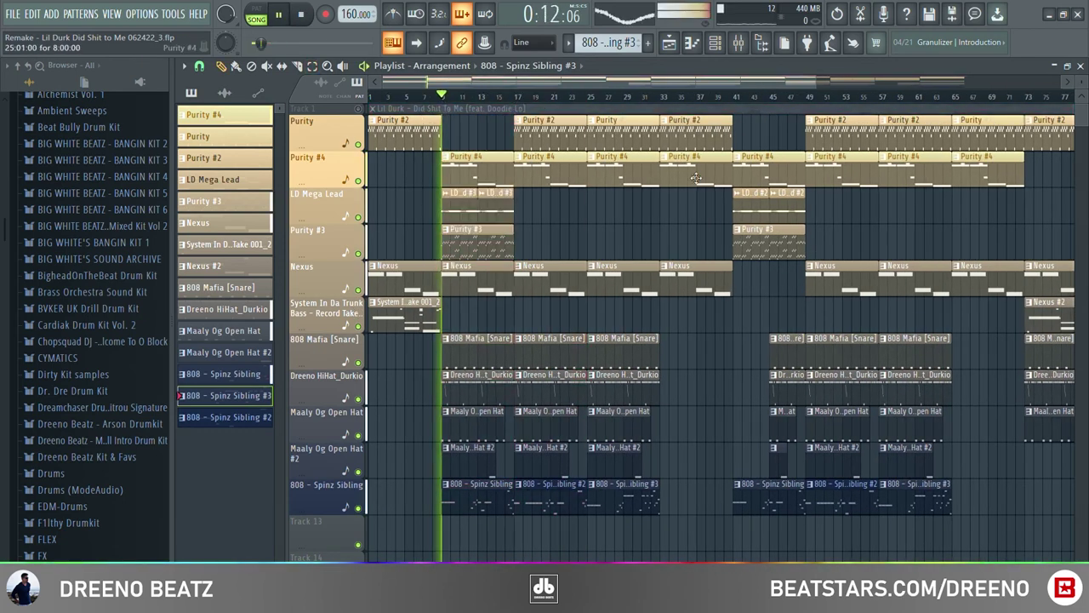